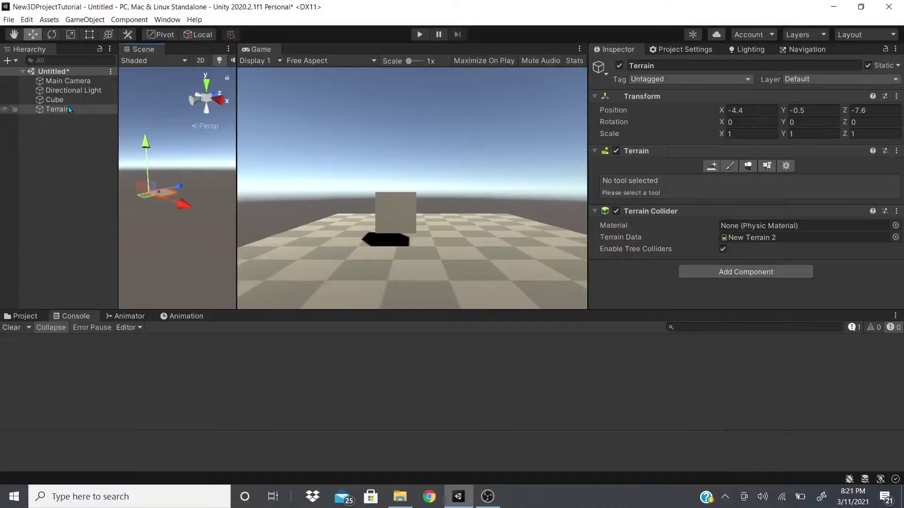
Add an Articulation Body component to the cube and enable its Immovable option.
left_click(71, 100)
scroll(722, 267, "down", 2)
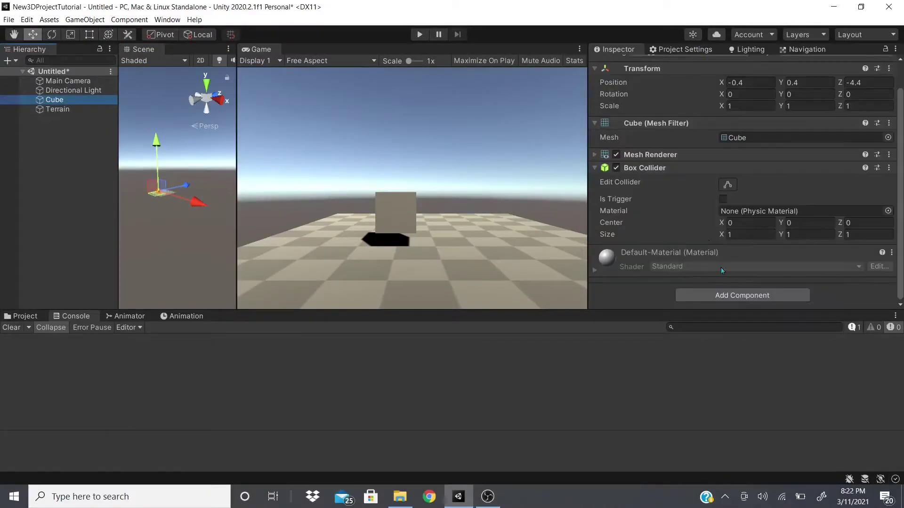
left_click(747, 305)
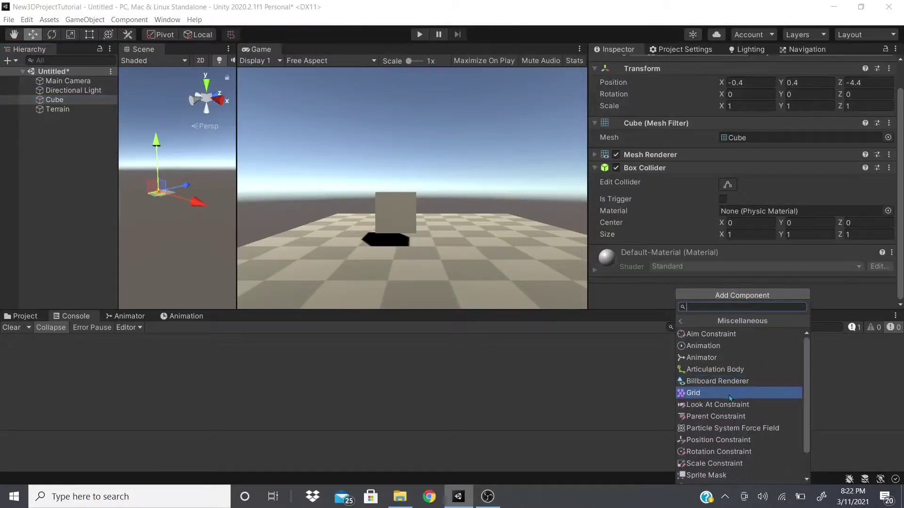
left_click(673, 281)
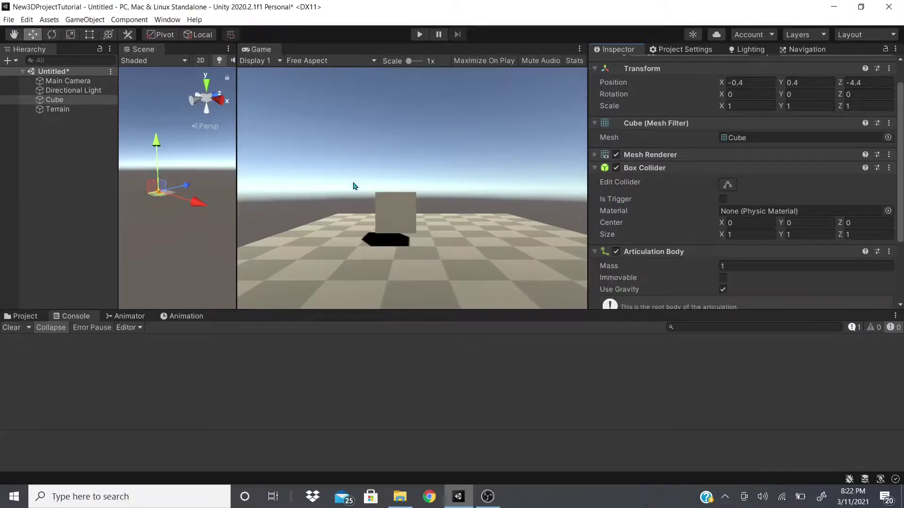
scroll(722, 218, "down", 4)
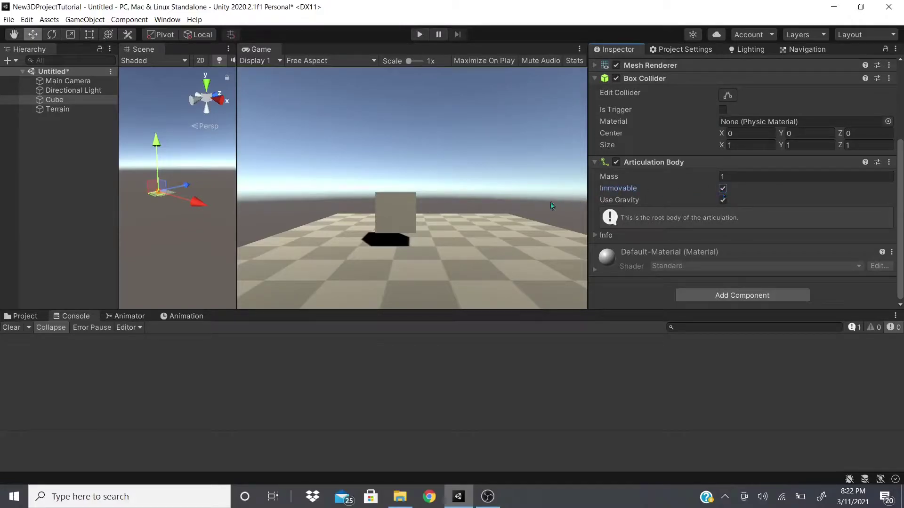
Move the cube along the X axis to 0.5, and run the scene briefly to test the immovable body.
left_click_drag(197, 203, 200, 199)
left_click(424, 34)
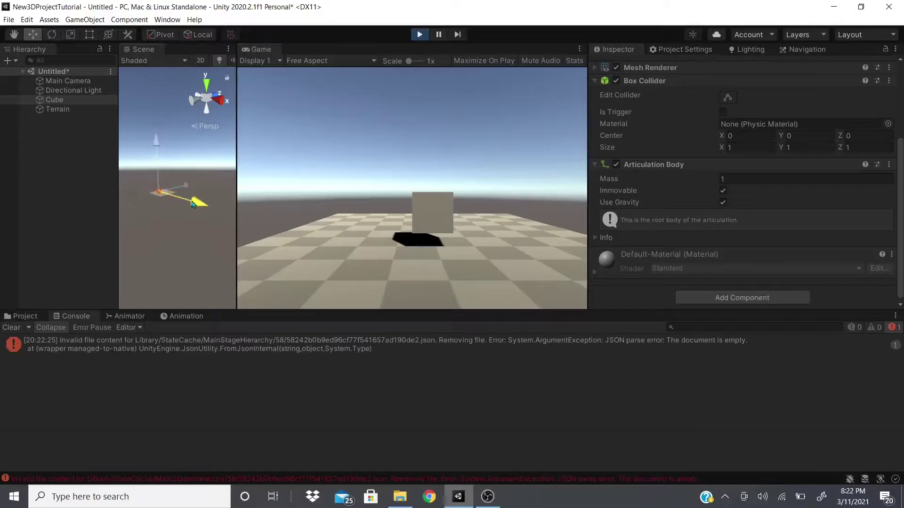
left_click(419, 34)
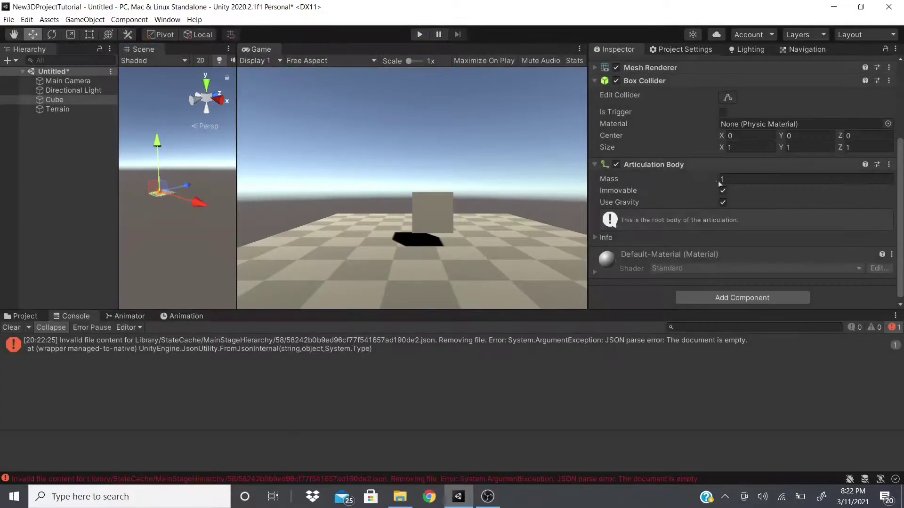
Disable Immovable on the Articulation Body, raise the cube to Y 1.5, and run the scene briefly to test its fall.
left_click(723, 192)
left_click(163, 135)
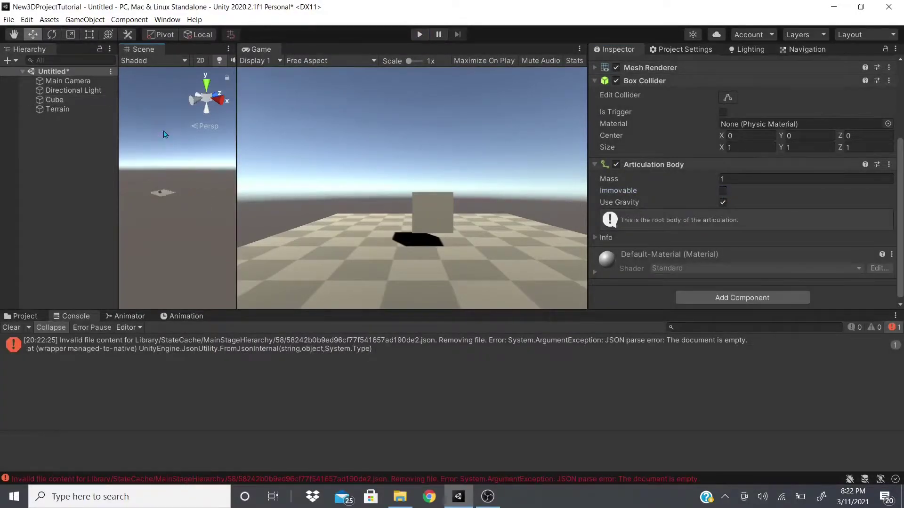
key("ctrl+z")
left_click_drag(160, 149, 160, 147)
left_click(419, 34)
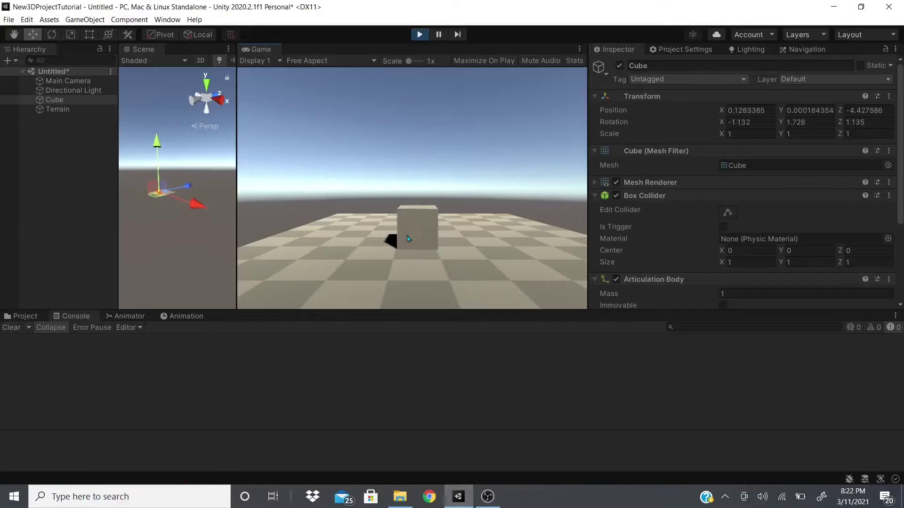
left_click(420, 35)
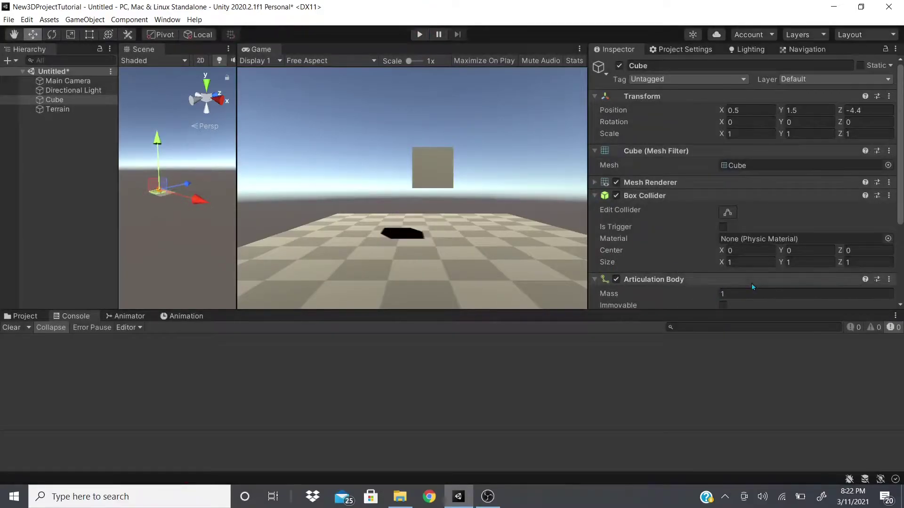
Remove the Articulation Body component from the cube.
scroll(751, 284, "down", 5)
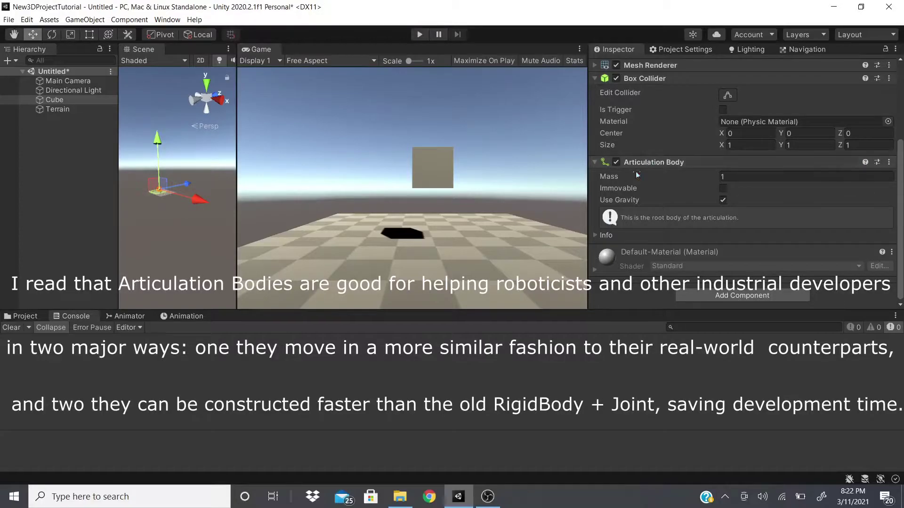
left_click(889, 163)
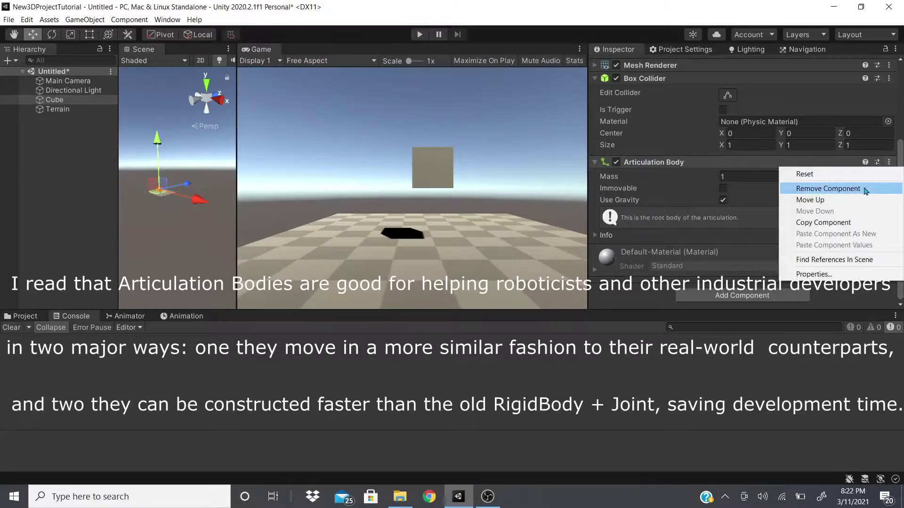
left_click(828, 189)
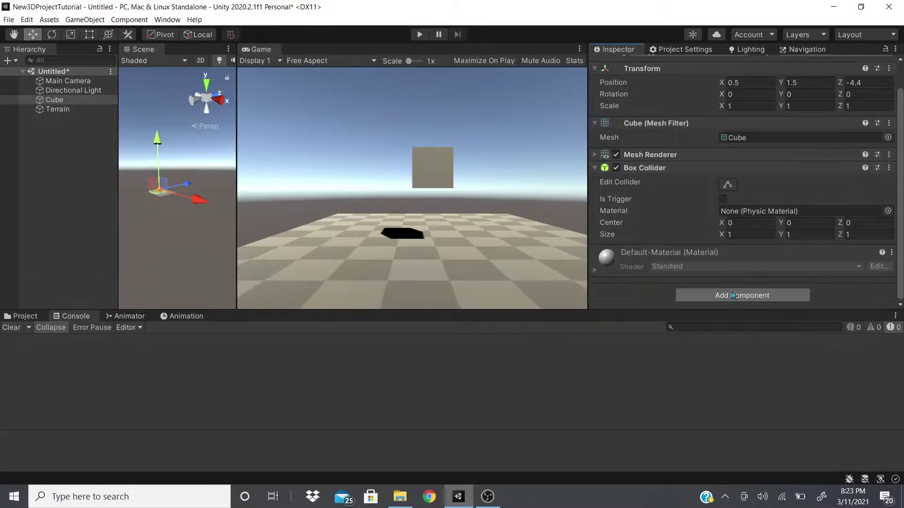
Add a Billboard Renderer component to the cube and remove it again.
left_click(735, 296)
left_click(722, 396)
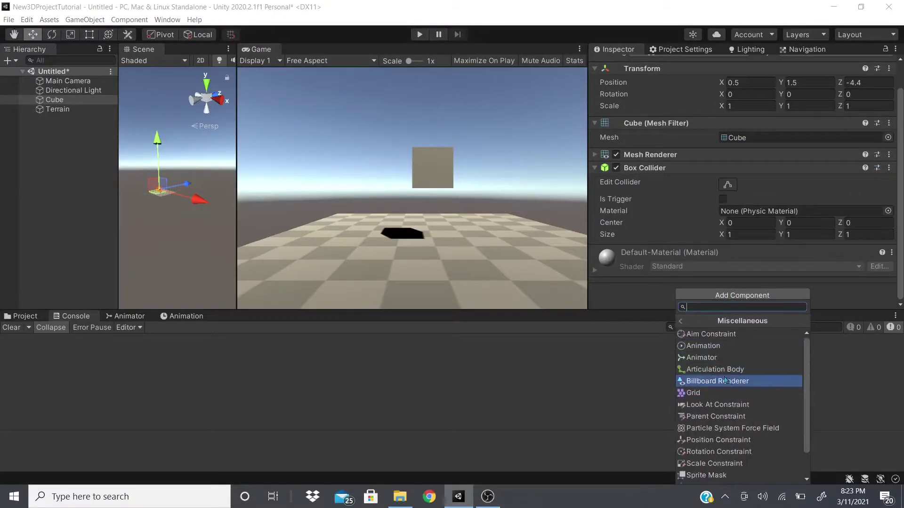
left_click(777, 379)
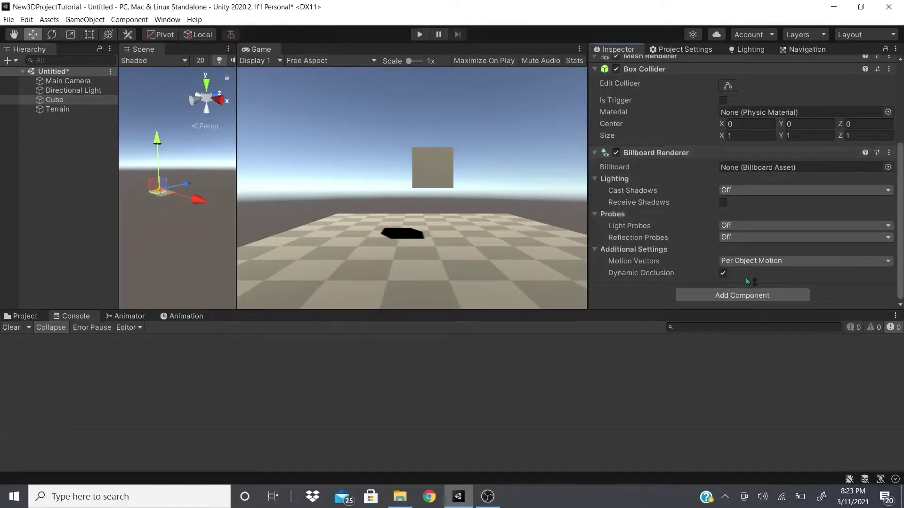
left_click(735, 295)
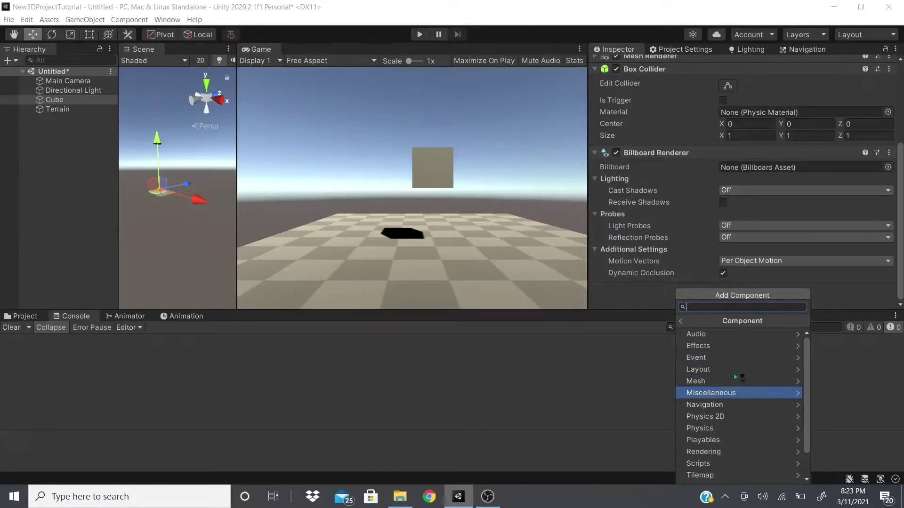
left_click(889, 153)
left_click(853, 180)
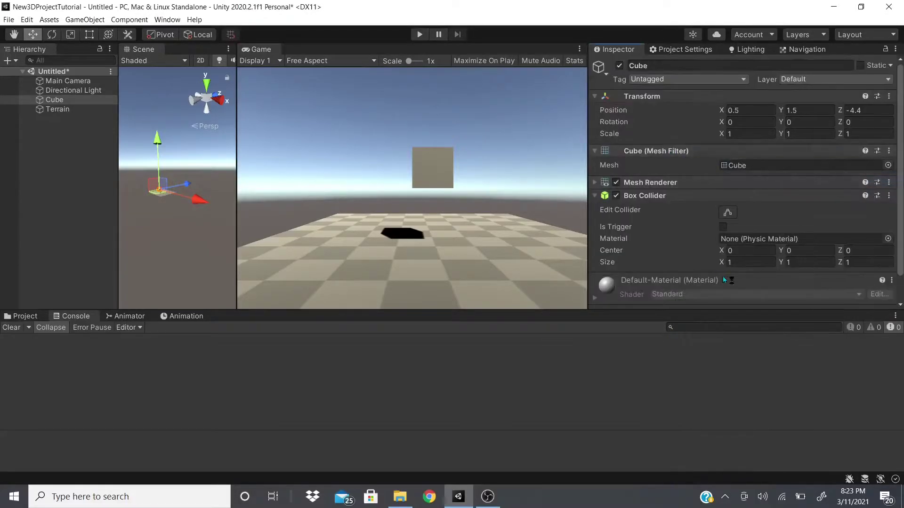
Add a Grid component to the cube and remove it again.
left_click(729, 297)
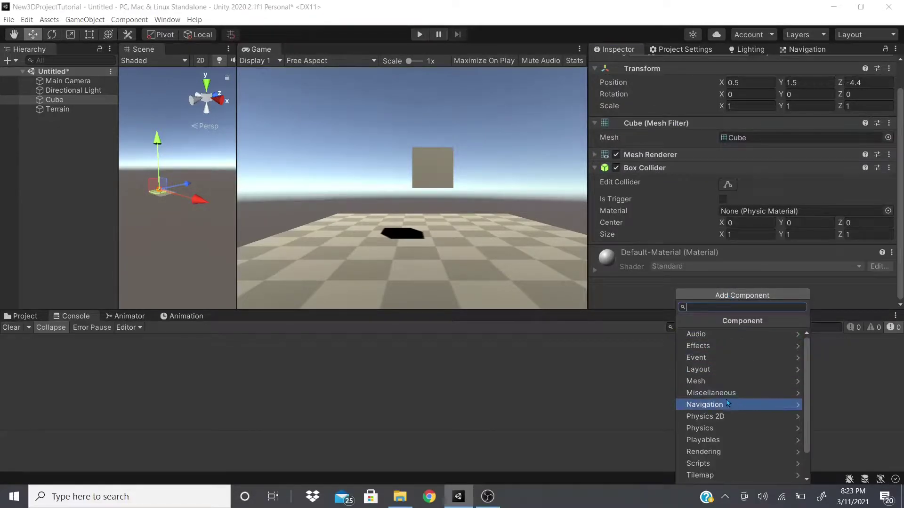
left_click(734, 390)
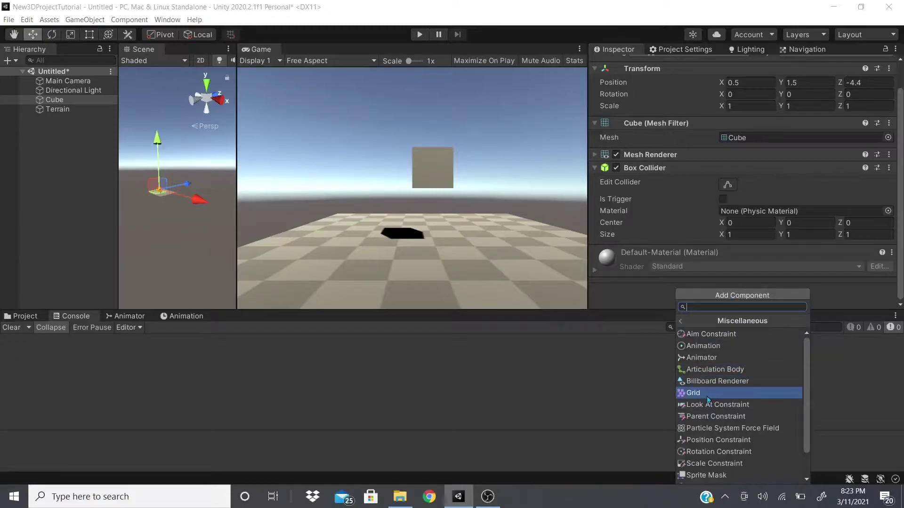
left_click(710, 395)
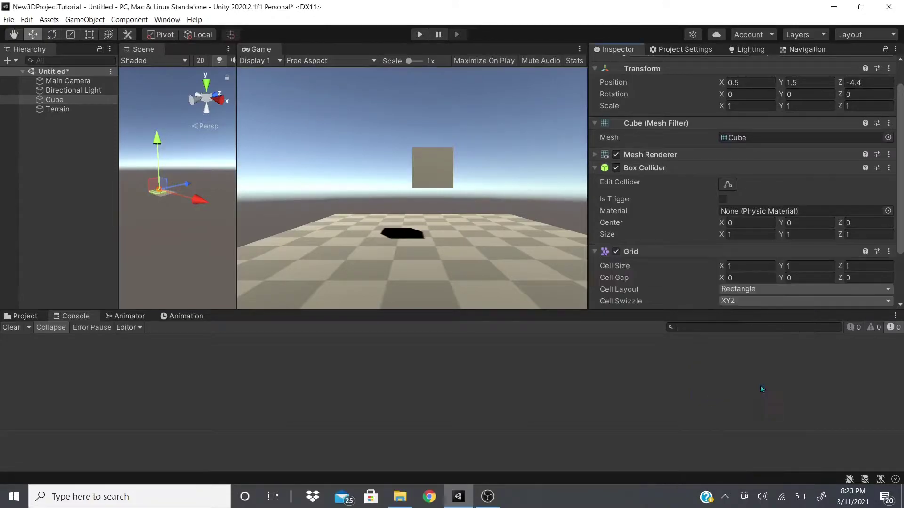
scroll(724, 299, "down", 3)
left_click(888, 185)
left_click(829, 211)
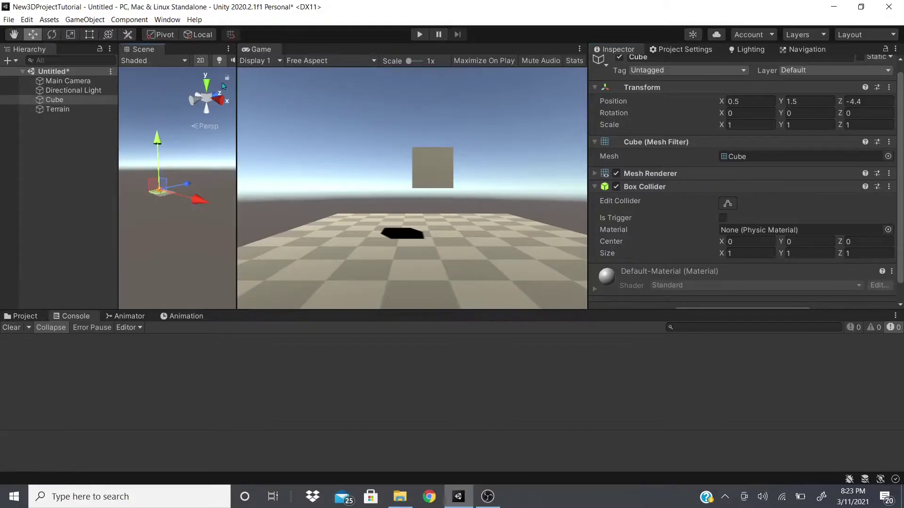
Switch the Scene view to 2D, widen it into the Game view's space, and frame the cube.
key("2")
left_click_drag(236, 144, 334, 146)
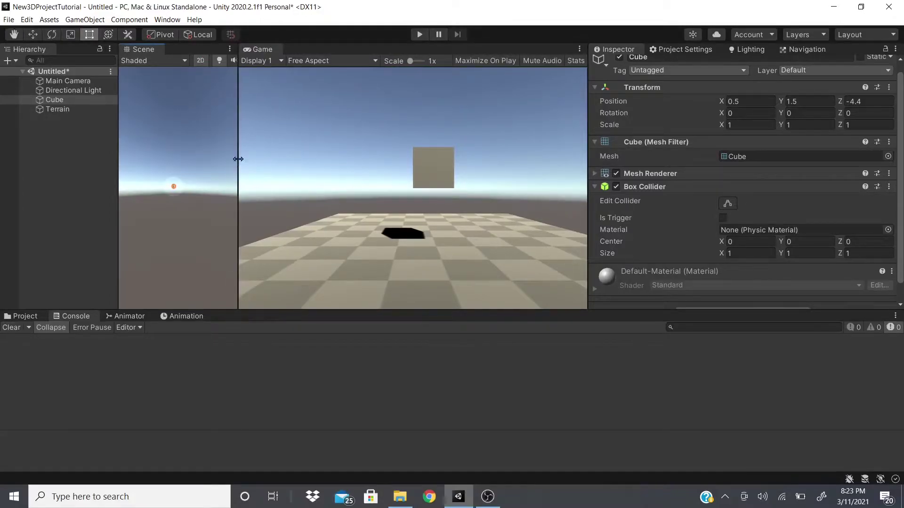
left_click_drag(237, 159, 511, 159)
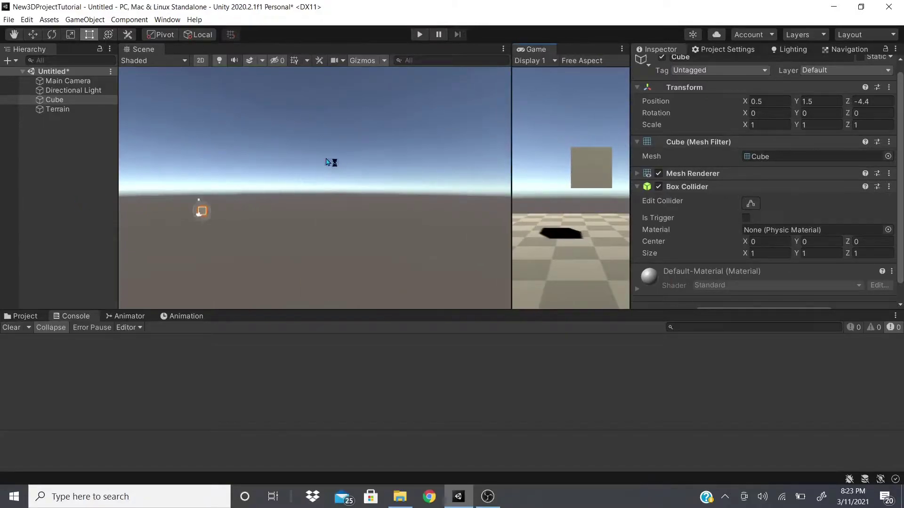
scroll(328, 162, "up", 3)
middle_click_drag(348, 108, 447, 53)
scroll(219, 221, "up", 4)
middle_click_drag(279, 175, 274, 232)
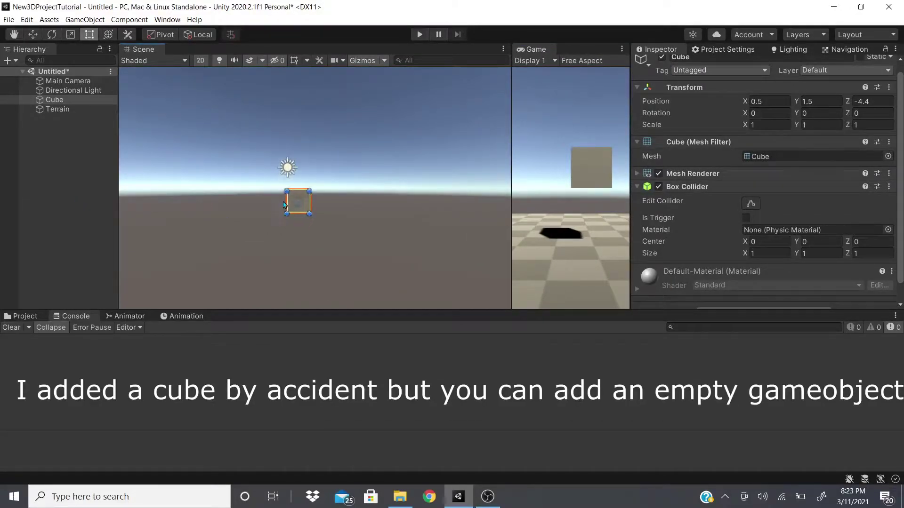
Try a Grid component on the cube in the 2D view, and remove it from the cube.
scroll(763, 236, "down", 1)
left_click(763, 295)
left_click(748, 393)
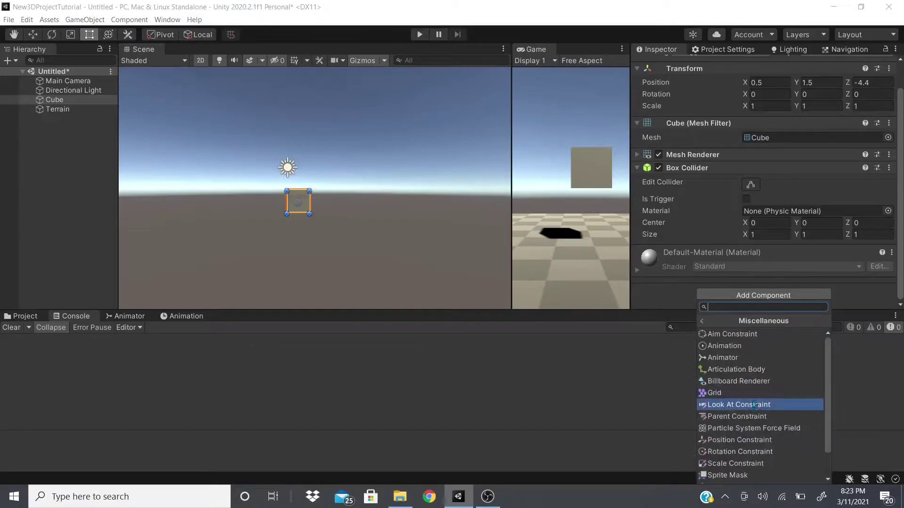
left_click(735, 392)
scroll(761, 247, "down", 3)
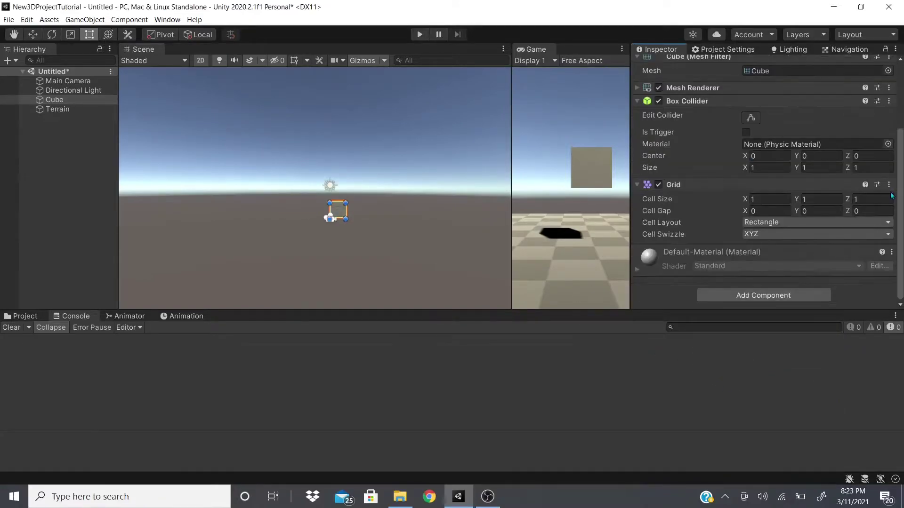
left_click(888, 184)
left_click(840, 211)
Create a UI Canvas in the scene and bring its outline into view.
left_click(51, 121)
right_click(51, 121)
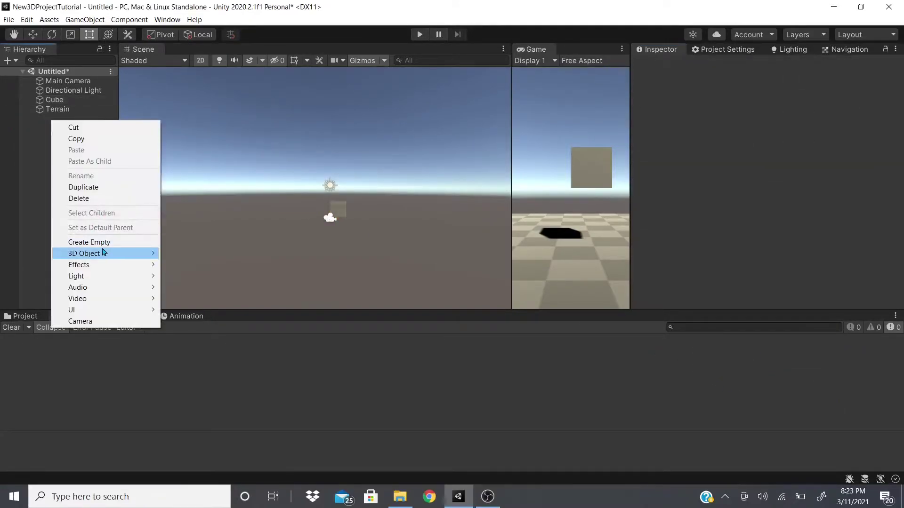
mouse_move(127, 310)
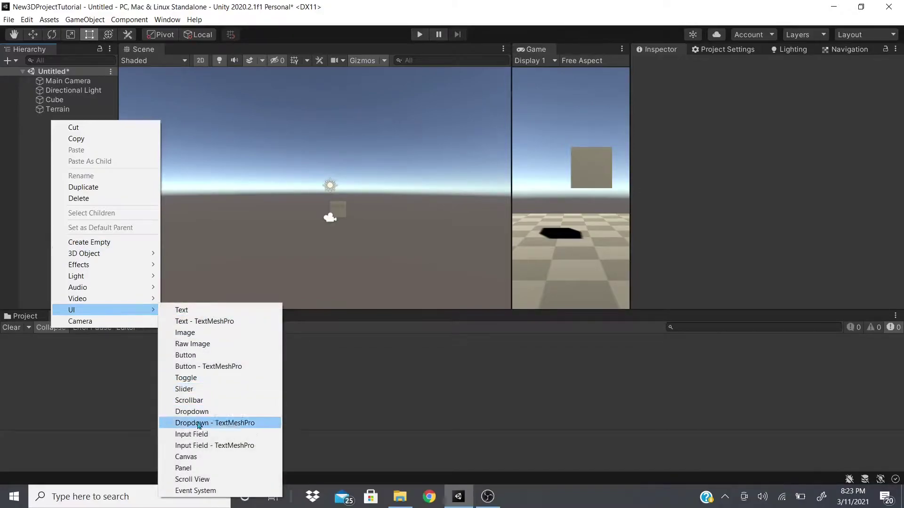
left_click(185, 457)
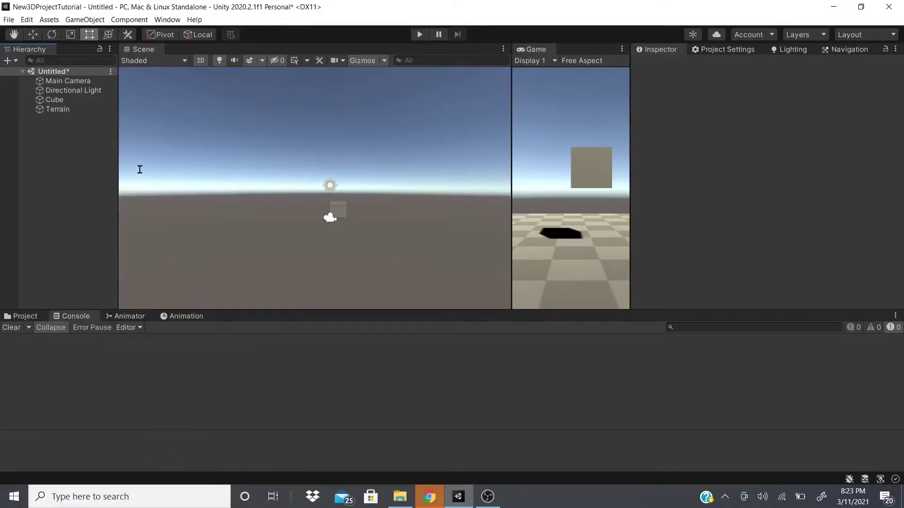
scroll(406, 162, "down", 10)
scroll(390, 156, "up", 6)
scroll(417, 162, "down", 6)
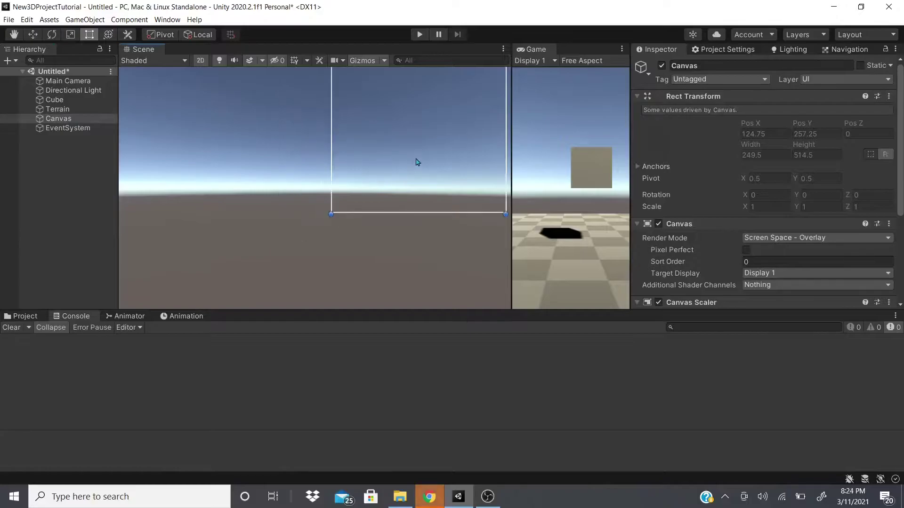
Add a Grid component to the Canvas and show its settings.
scroll(754, 235, "down", 3)
left_click(750, 297)
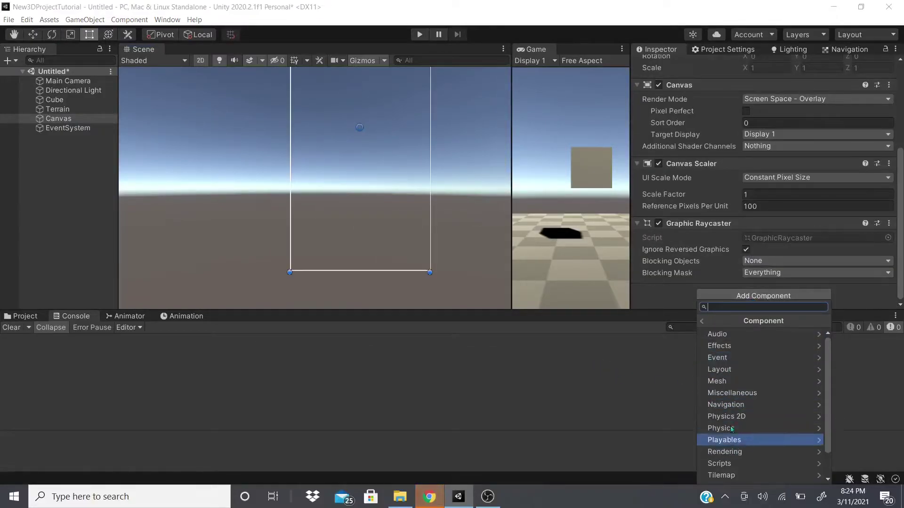
left_click(732, 393)
left_click(734, 405)
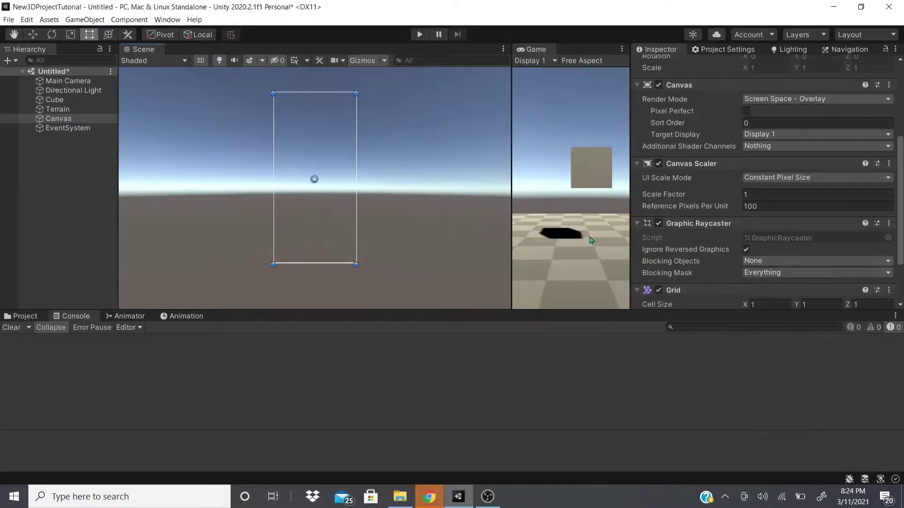
scroll(716, 244, "down", 2)
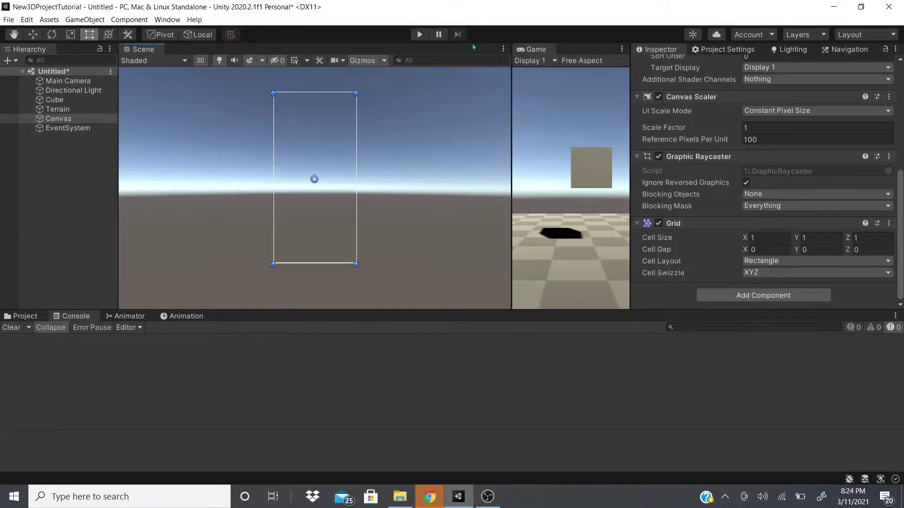
Dock the Game view as a tab alongside the Scene view, and center the canvas in the Scene view.
left_click_drag(527, 50, 348, 52)
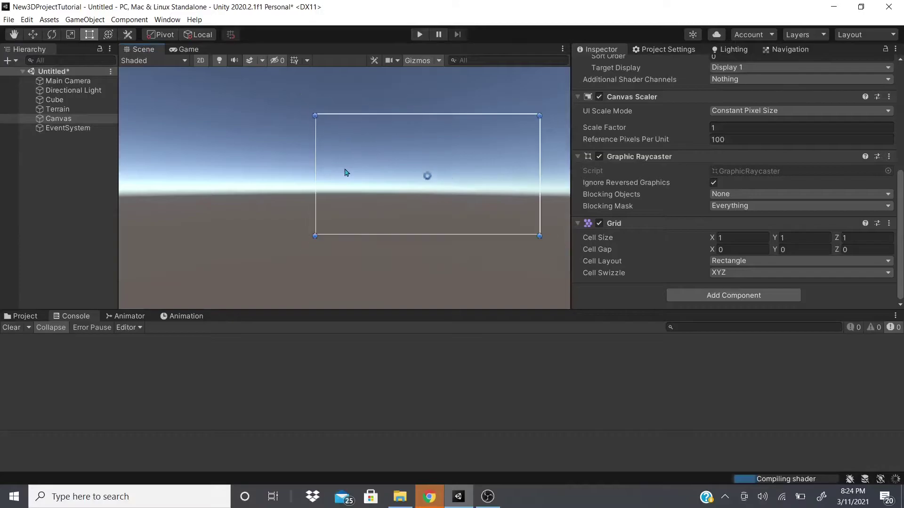
middle_click_drag(346, 173, 276, 169)
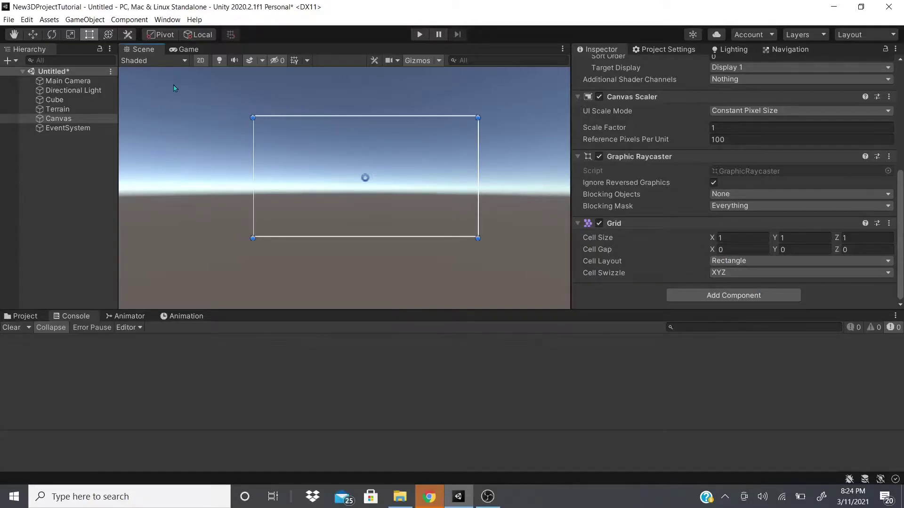
Examine the Cell Layout and Cell Swizzle options of the Canvas's Grid component without changing them.
left_click(759, 261)
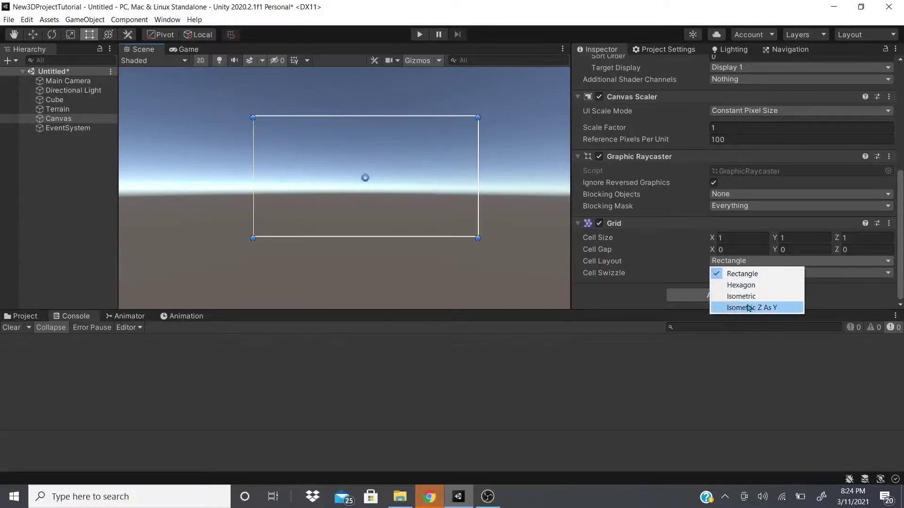
left_click(661, 276)
left_click(746, 274)
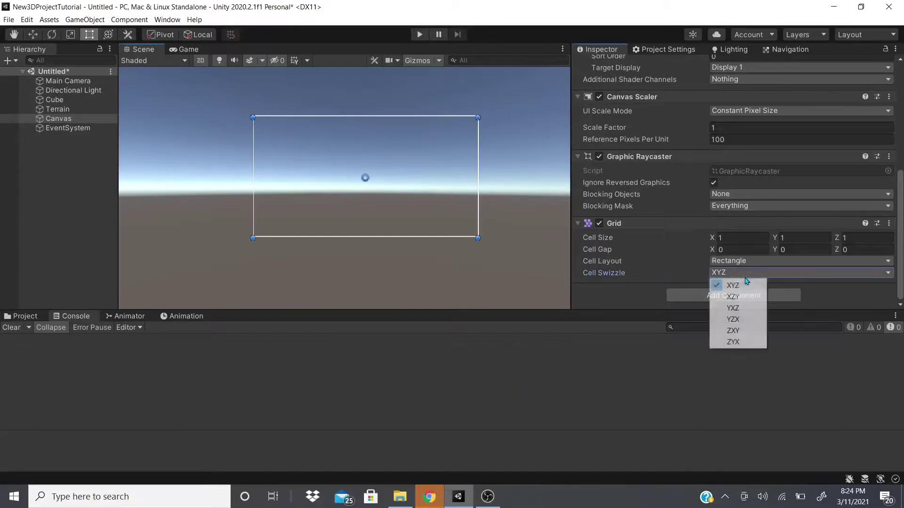
left_click(501, 258)
left_click(514, 230)
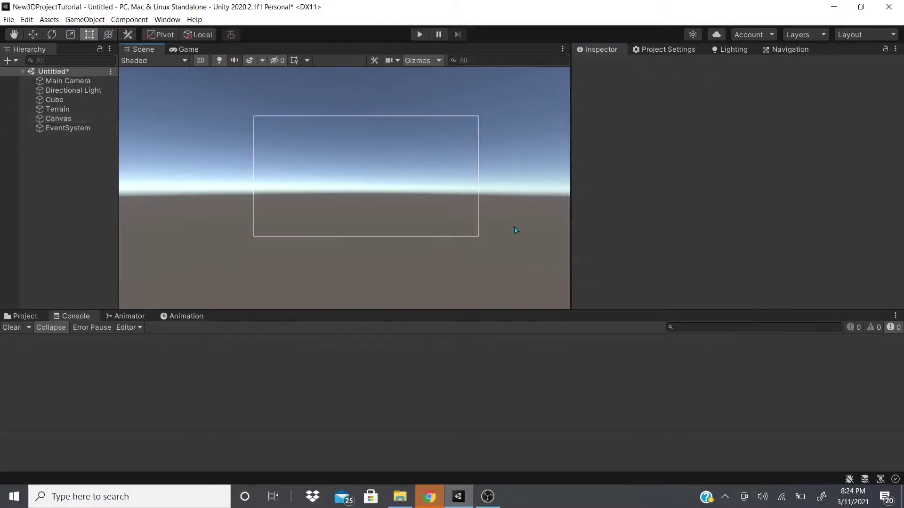
Delete the Canvas and EventSystem from the scene and show the Game view.
left_click(75, 119)
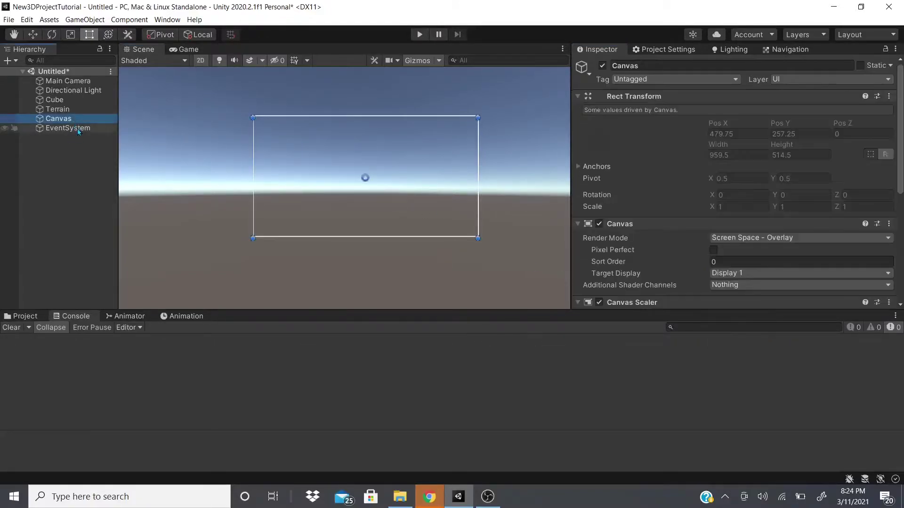
right_click(78, 131)
left_click(63, 128, "ctrl")
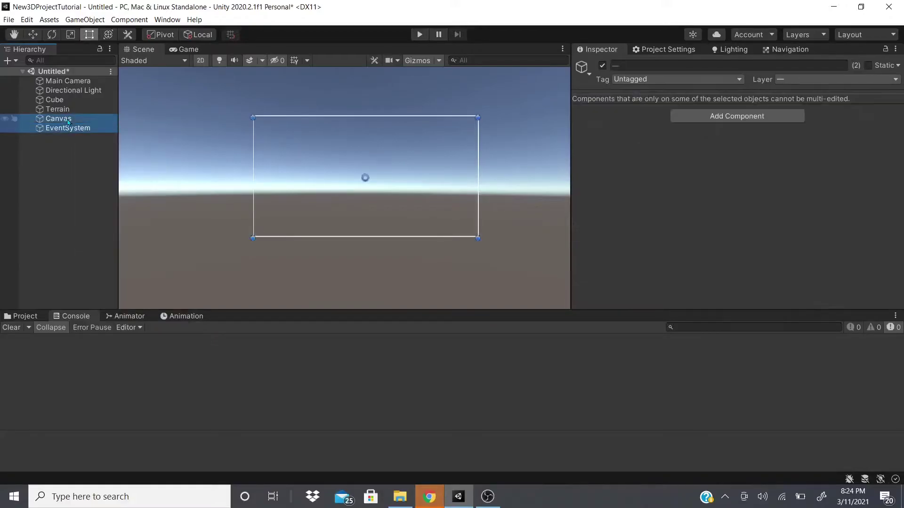
right_click(70, 127)
left_click(119, 196)
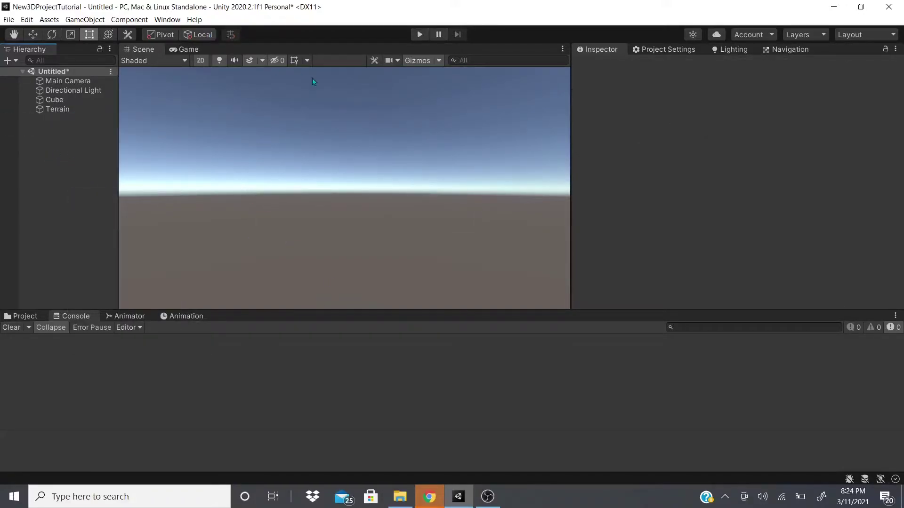
left_click(187, 49)
key("w")
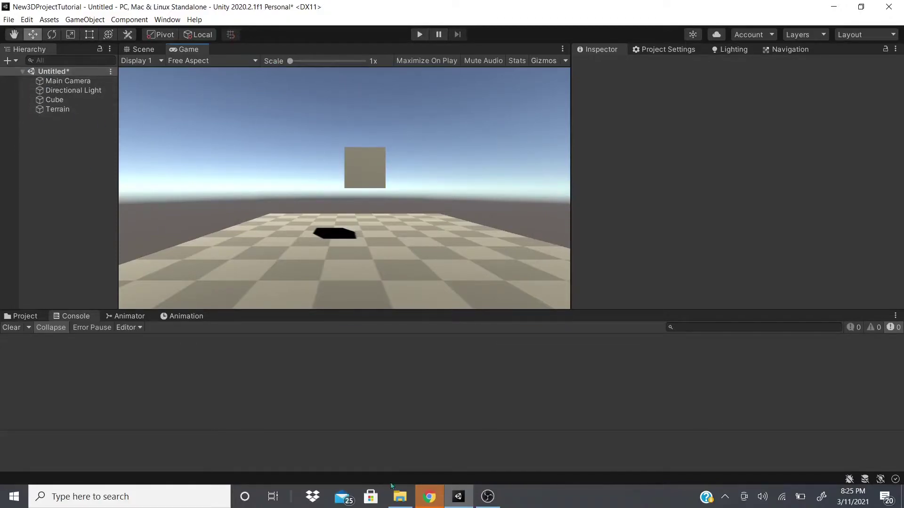
Switch to Chrome, restore the previous pages, and open the BillboardAssets manual page from the Billboard Renderer documentation.
left_click(429, 497)
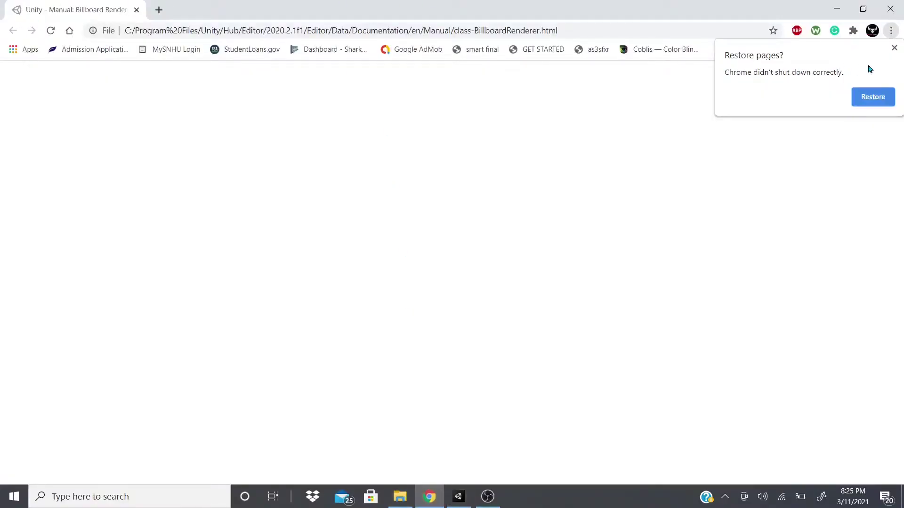
left_click(876, 96)
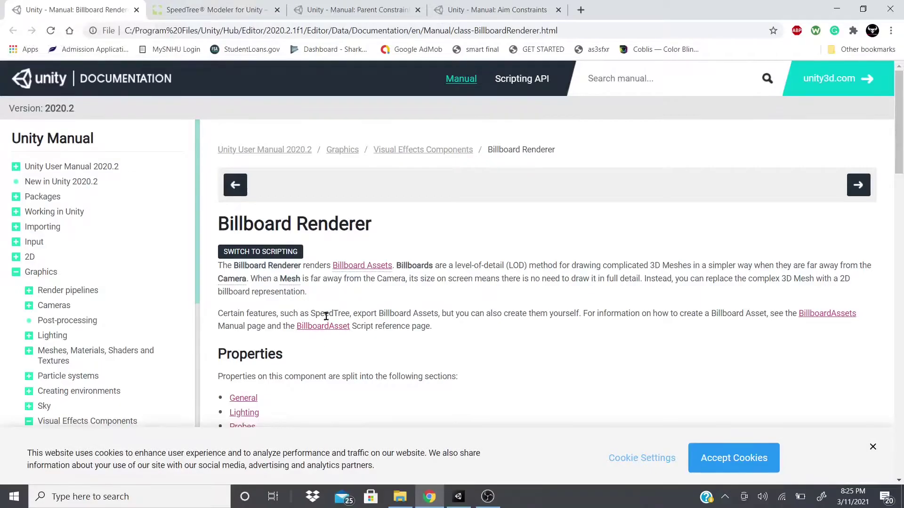
left_click(843, 313)
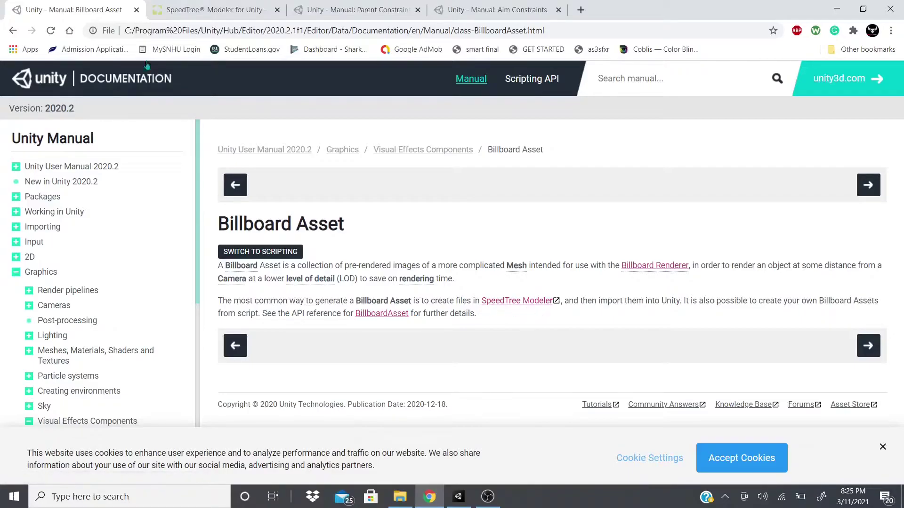
Examine the monthly price and the included SpeedTree versions on the SpeedTree Modeler for Unity store page.
left_click(183, 15)
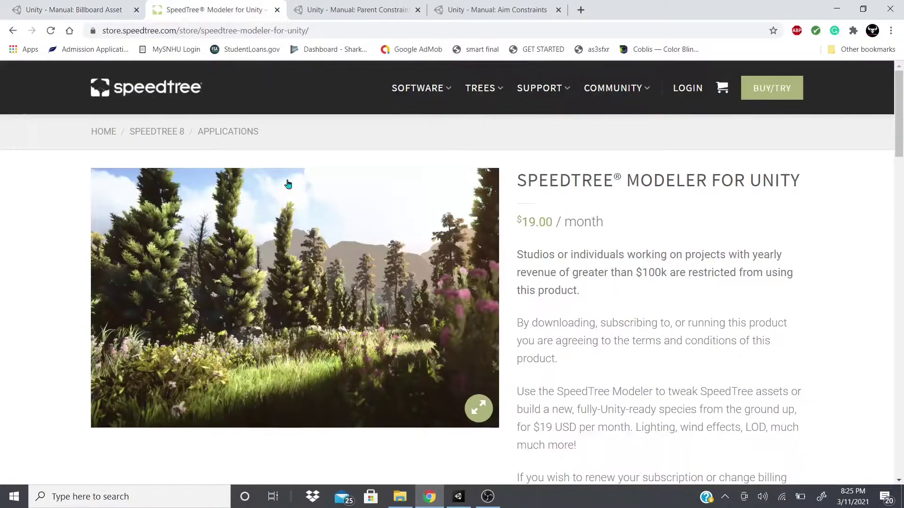
left_click_drag(517, 222, 598, 222)
left_click(593, 202)
left_click_drag(517, 221, 603, 222)
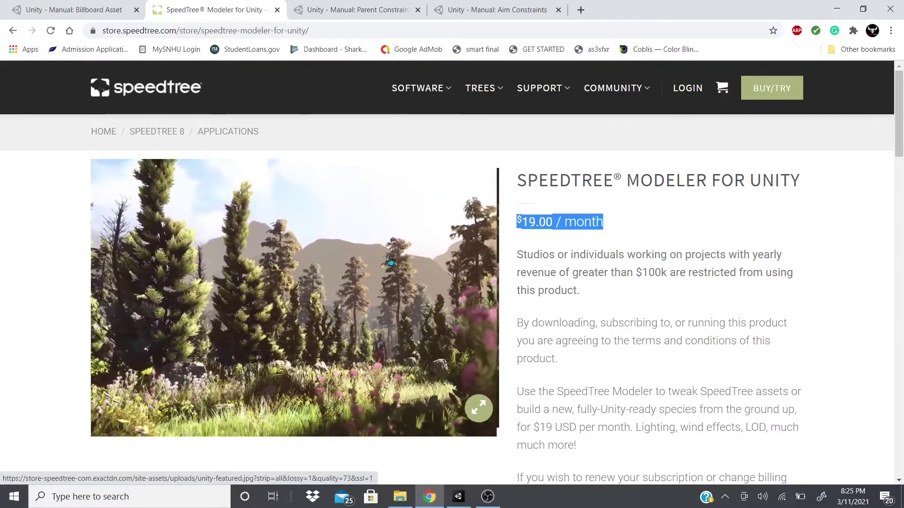
left_click(667, 286)
left_click_drag(517, 220, 681, 255)
left_click(669, 251)
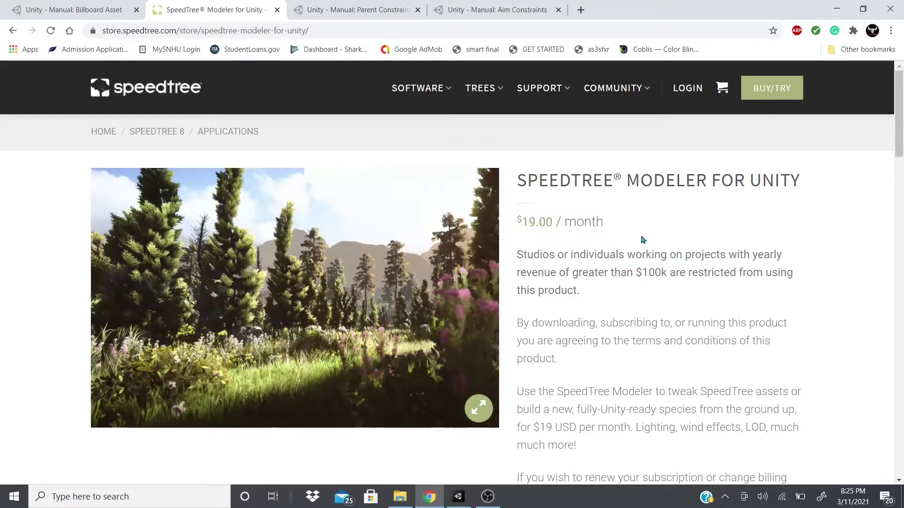
left_click_drag(521, 217, 631, 228)
scroll(635, 323, "down", 3)
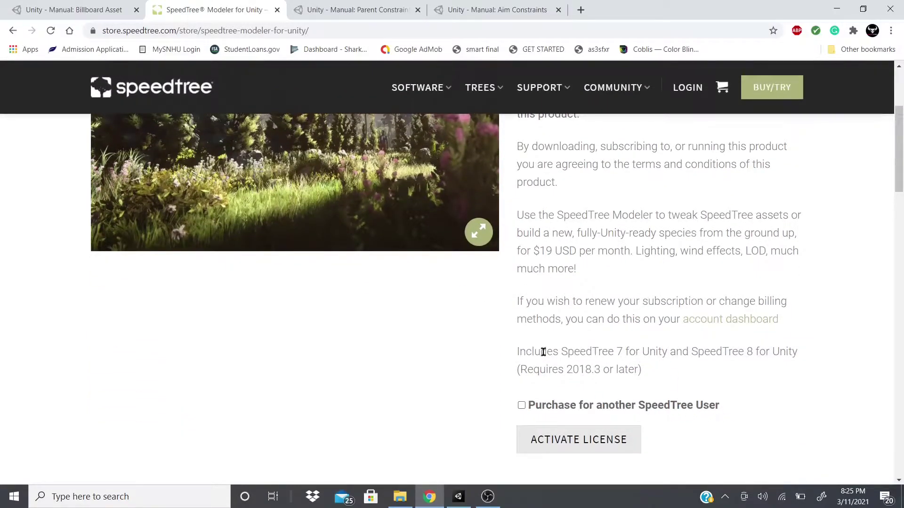
left_click_drag(543, 352, 781, 353)
left_click(699, 357)
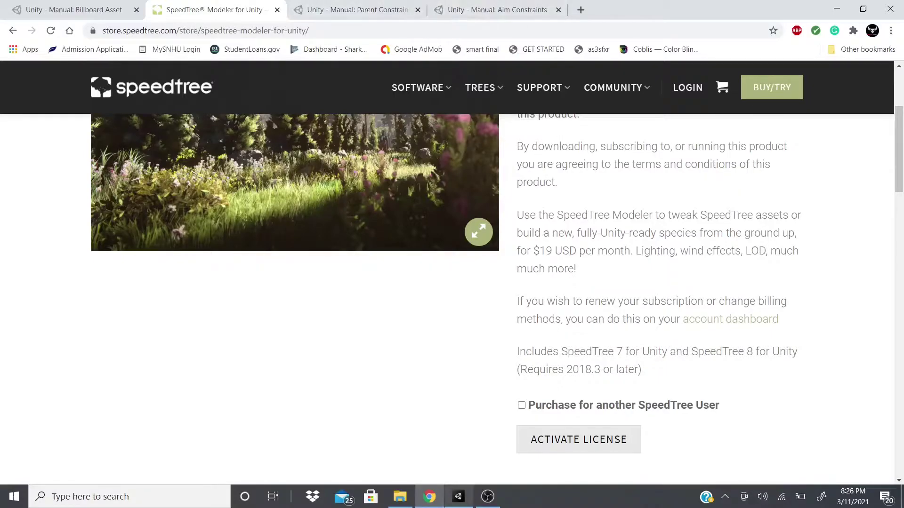
Switch back to Unity and browse the Miscellaneous components that can be added to the Cube.
left_click(458, 497)
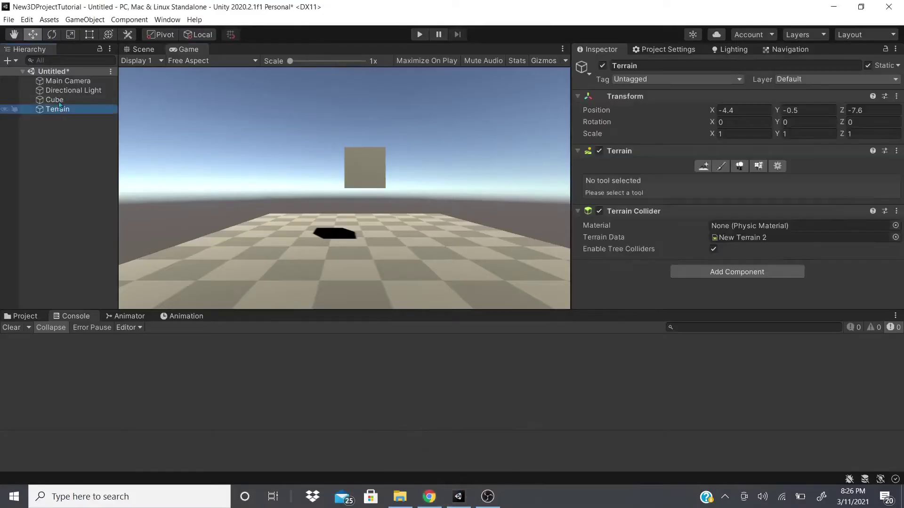
scroll(667, 209, "down", 2)
left_click(733, 295)
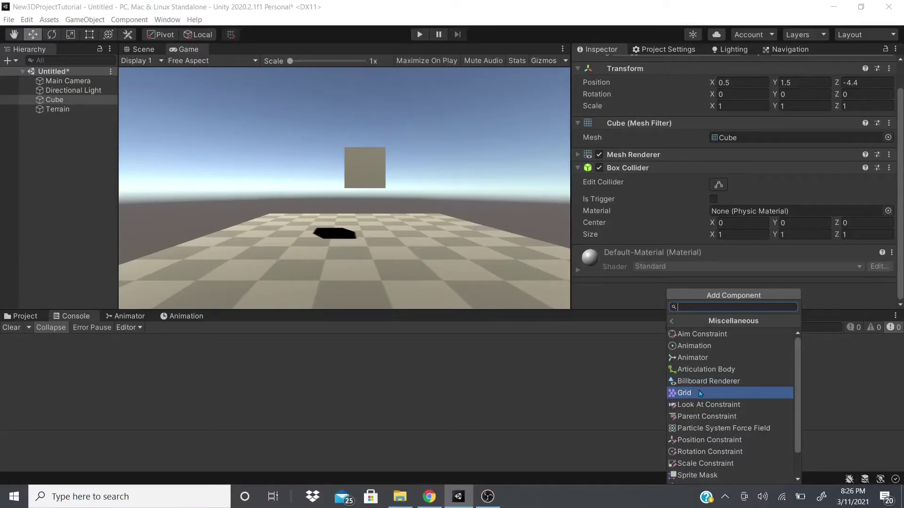
scroll(696, 400, "down", 3)
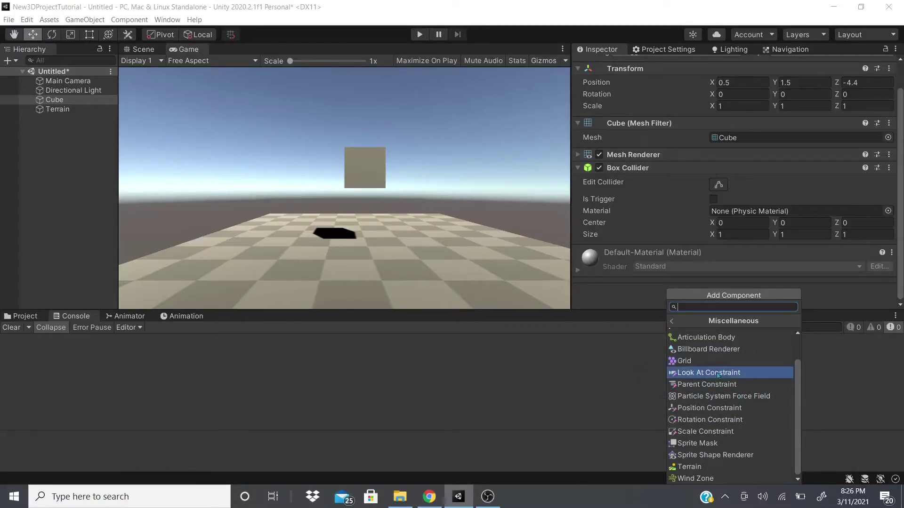
Add a Look At Constraint component to the Main Camera and activate it.
left_click(53, 84)
left_click(706, 296)
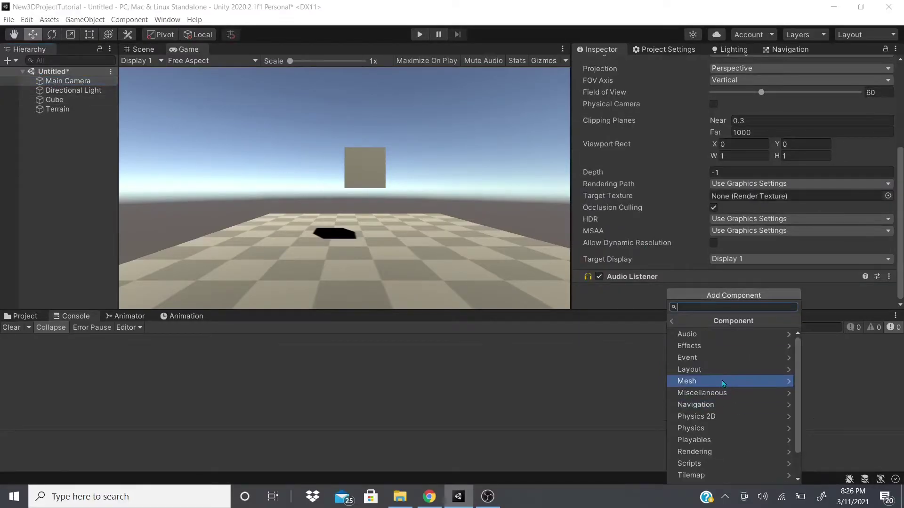
left_click(702, 392)
left_click(704, 370)
scroll(684, 202, "down", 5)
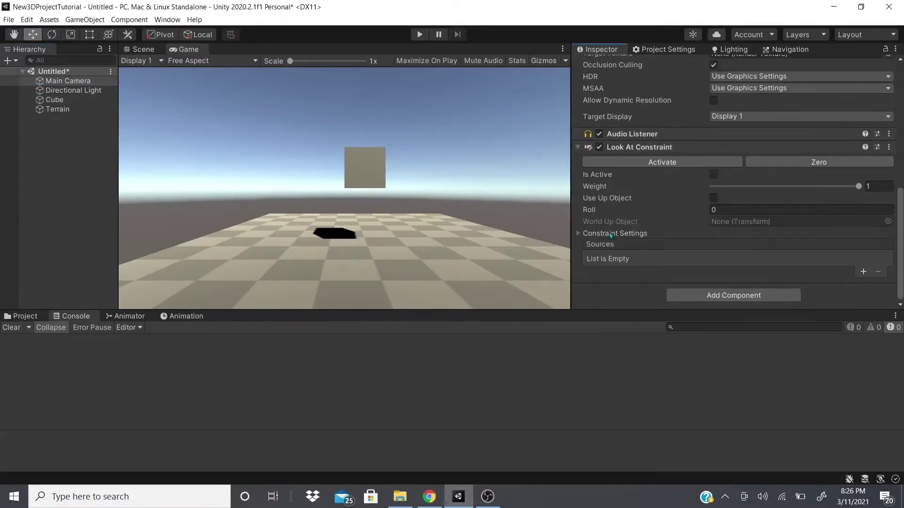
left_click(616, 165)
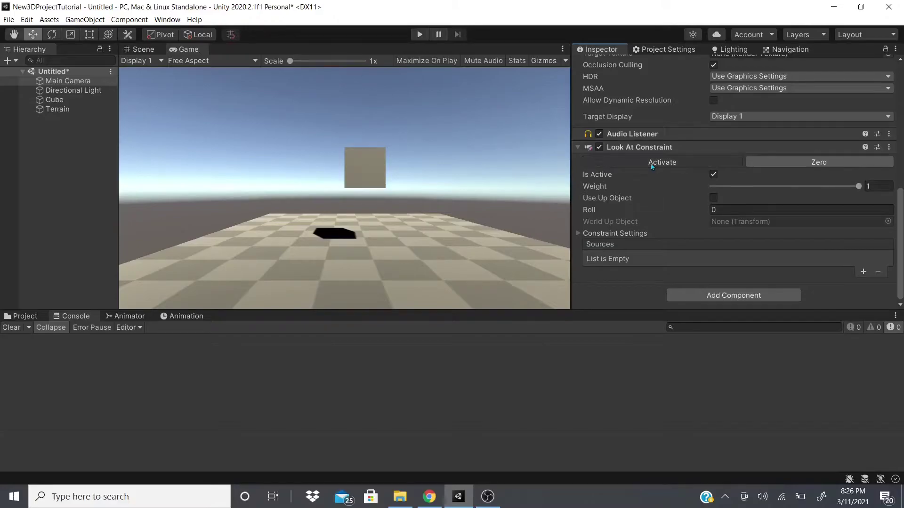
Try the constraint's Use Up Object option and a Roll of 1.7, then turn the option off and reset Roll to 0.
mouse_move(858, 186)
left_mouse_down()
mouse_move(677, 186)
mouse_move(858, 187)
left_mouse_up()
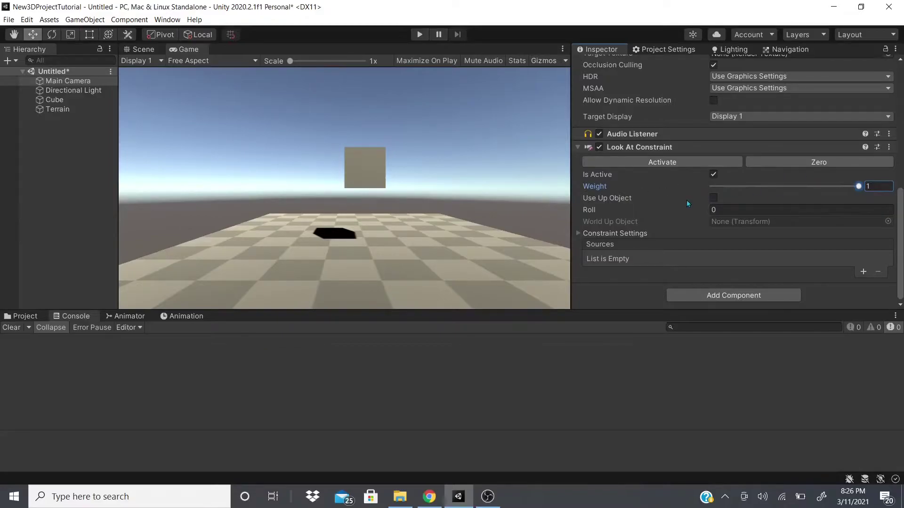
left_click(712, 198)
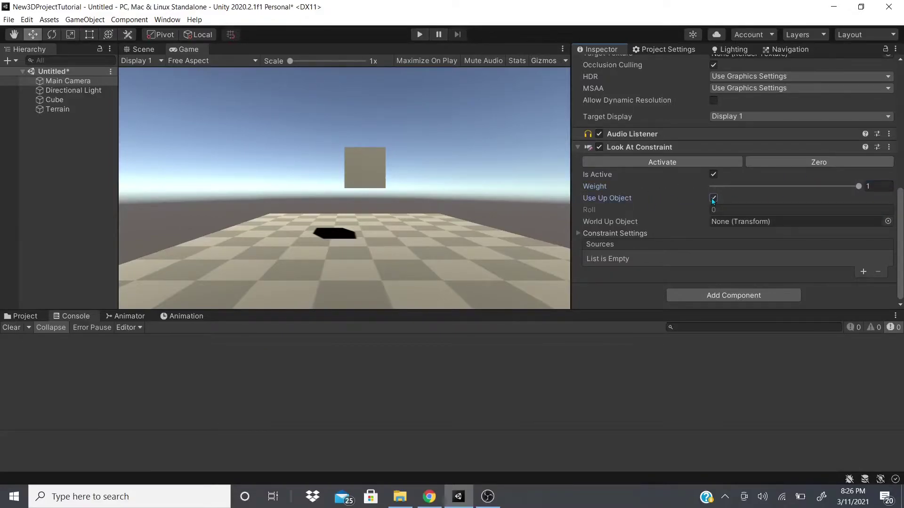
left_click(712, 198)
left_click(712, 198)
left_click(713, 198)
left_click_drag(609, 209, 671, 211)
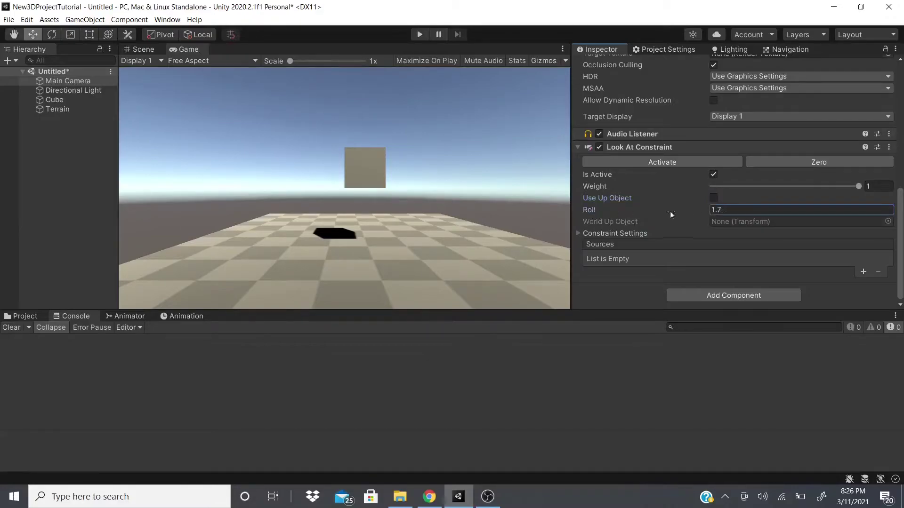
double_click(714, 211)
type("0")
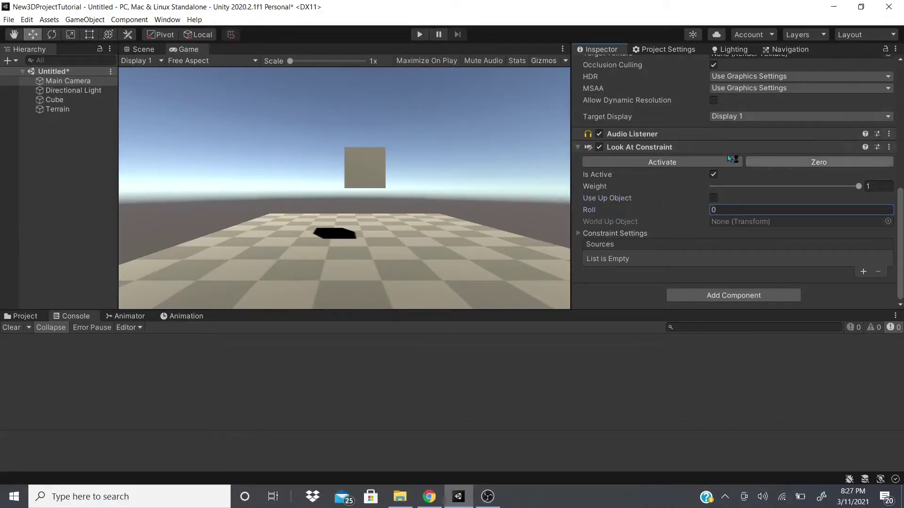
Expand the Constraint Settings, try turning Lock off and on, and return the Weight slider to 1.
left_click(613, 233)
scroll(654, 216, "down", 3)
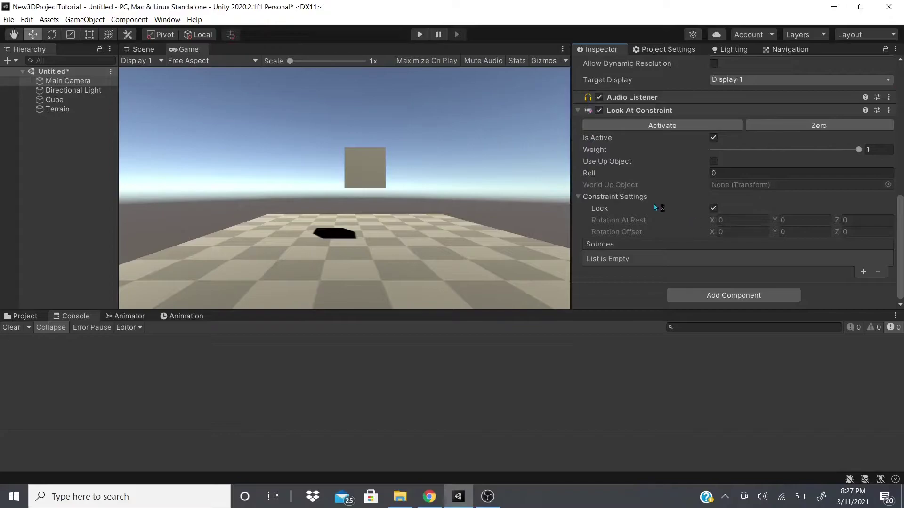
left_click(714, 209)
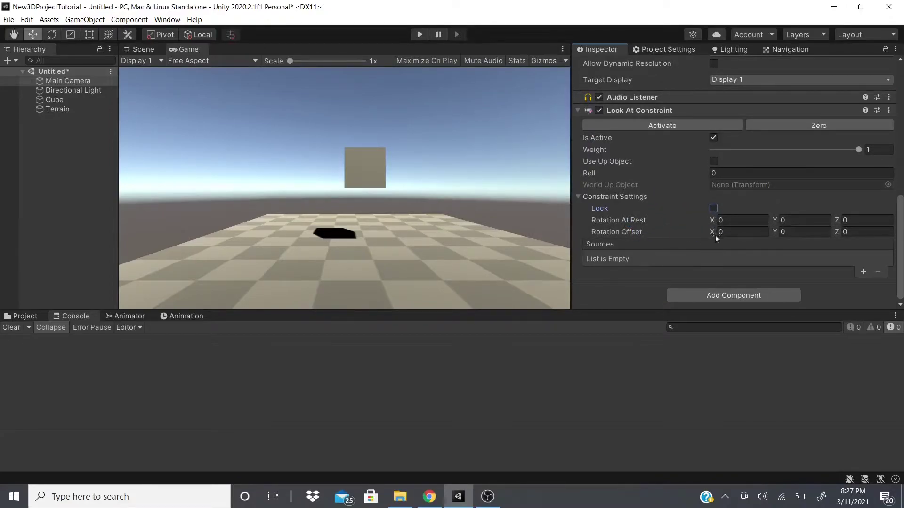
left_click(713, 208)
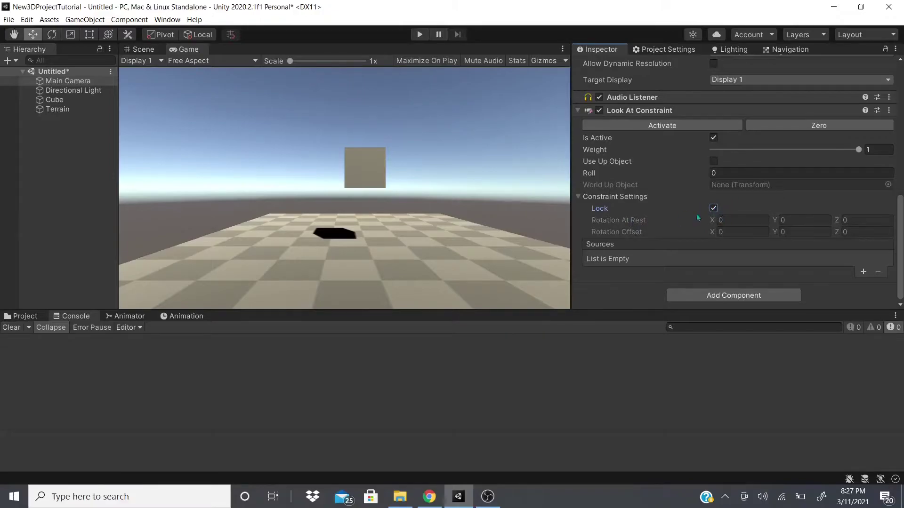
left_click_drag(747, 147, 858, 149)
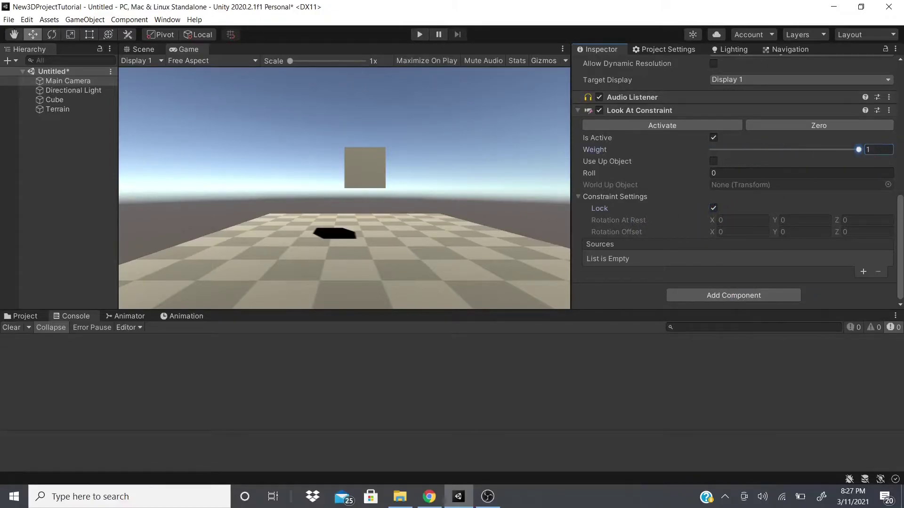
Add a source to the Main Camera's Look At Constraint and assign the Cube to it.
left_click(862, 272)
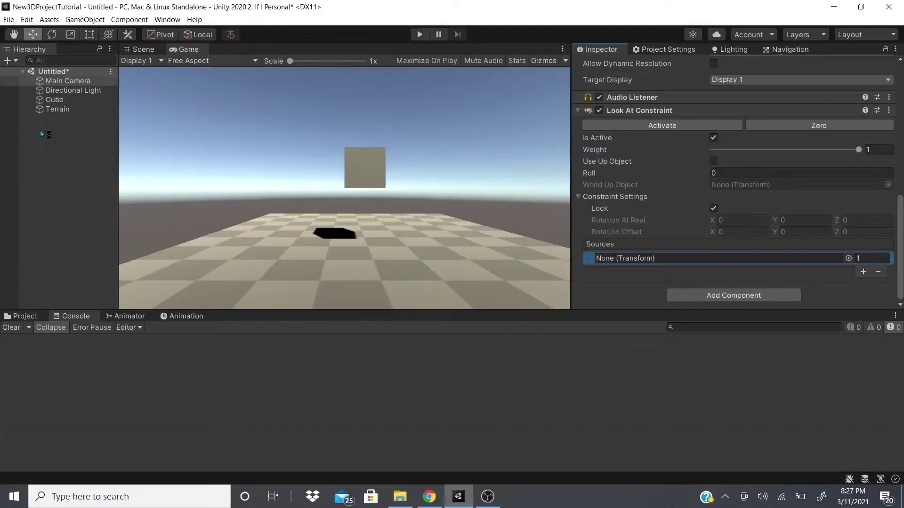
left_click(60, 100)
key("ctrl+z")
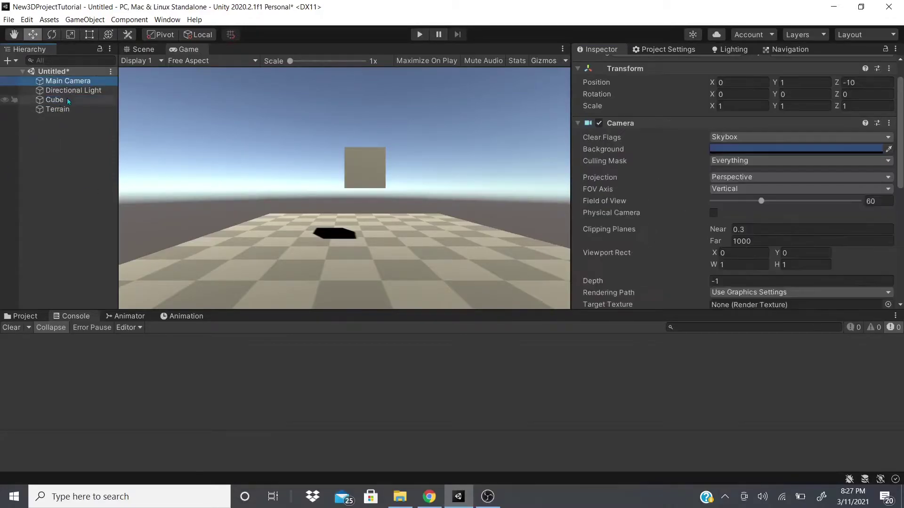
left_click_drag(69, 100, 682, 299)
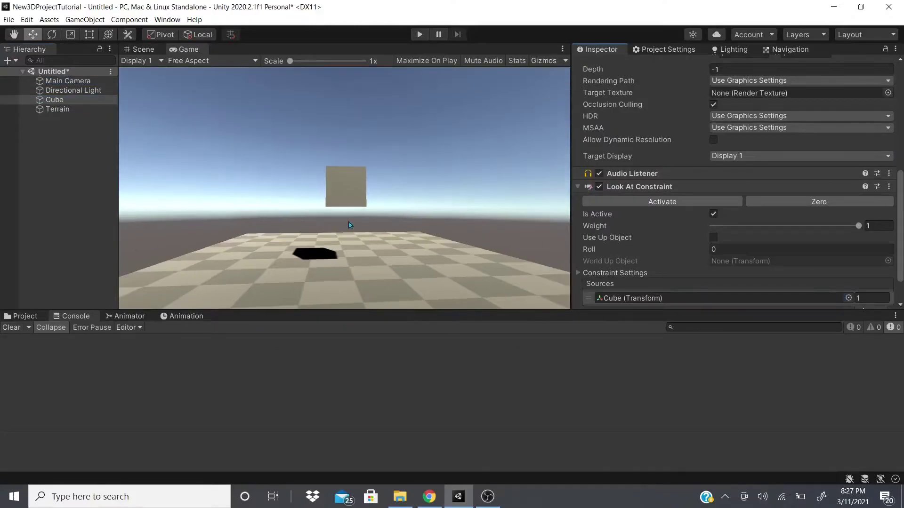
scroll(747, 242, "down", 2)
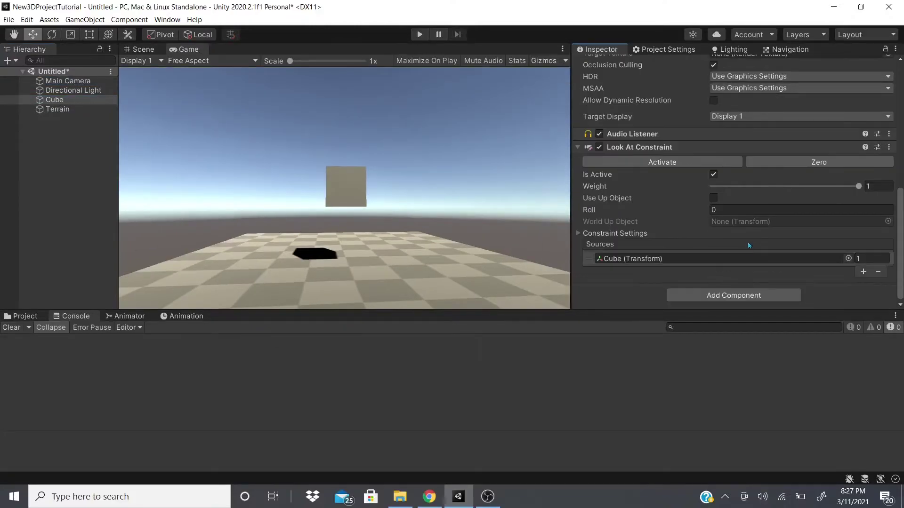
Unlock the Constraint Settings, and set Rotation Offset X to 1.55 and Rotation At Rest X to 4.75.
left_click(578, 235)
scroll(675, 239, "down", 2)
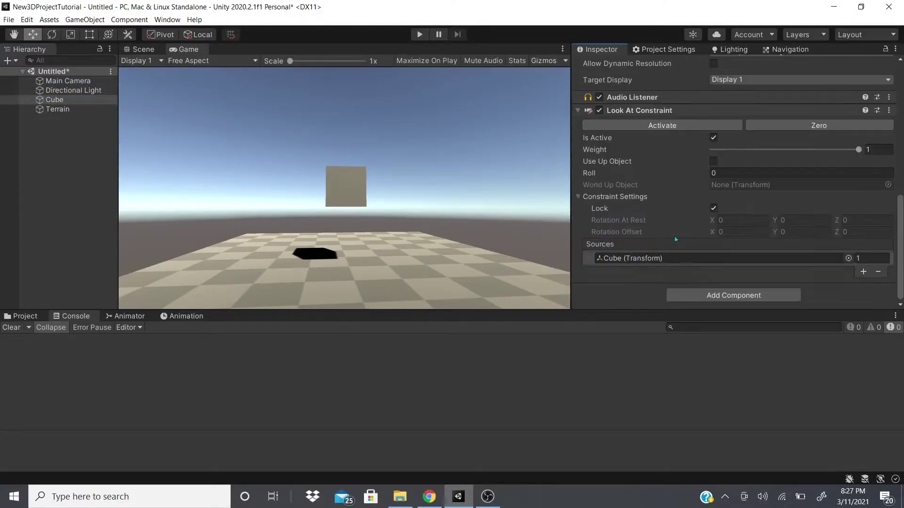
left_click(713, 208)
left_click_drag(711, 233, 608, 233)
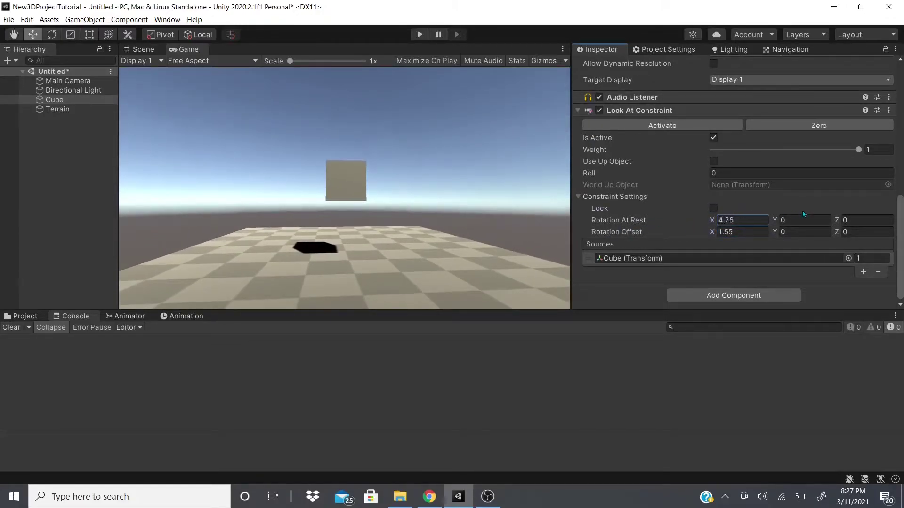
Set the Look At Constraint's Rotation At Rest X to 5.88 and its Weight to 1, with the Constraint Settings locked.
left_click_drag(802, 211, 824, 207)
left_click_drag(858, 149, 902, 141)
left_click(816, 130)
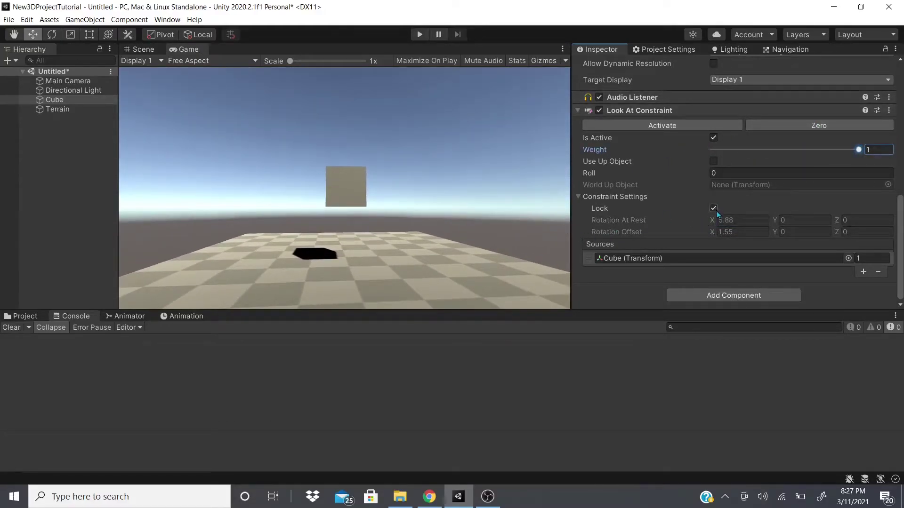
Collapse the Constraint Settings and remove the Look At Constraint component from the Main Camera.
left_click(609, 196)
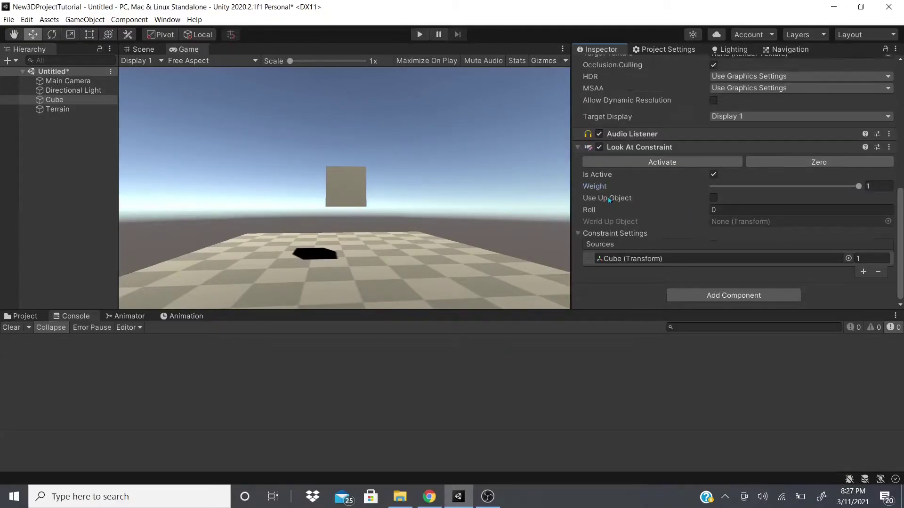
left_click(888, 147)
left_click(830, 173)
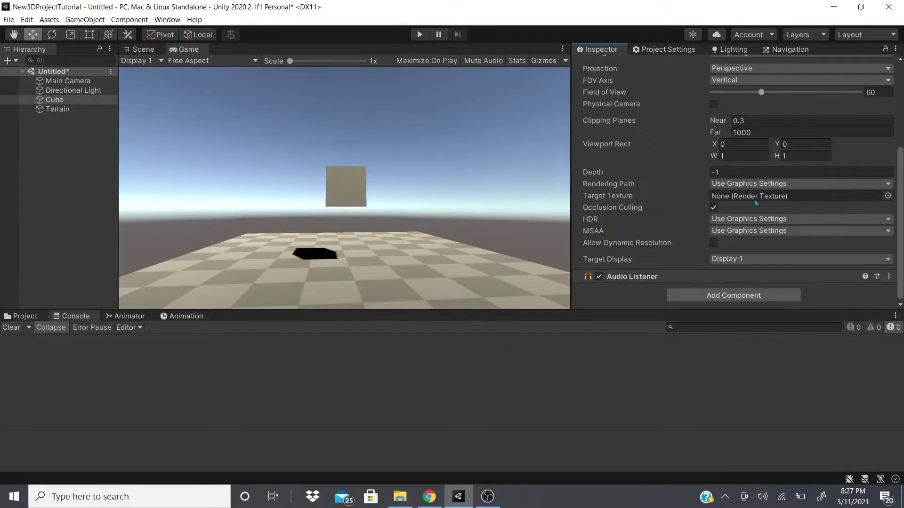
left_click(781, 295)
left_click(706, 443)
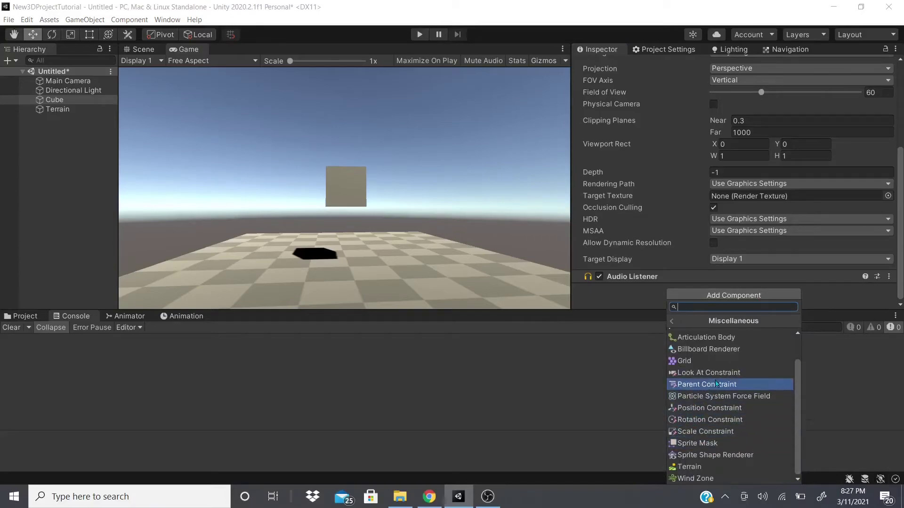
left_click(58, 101)
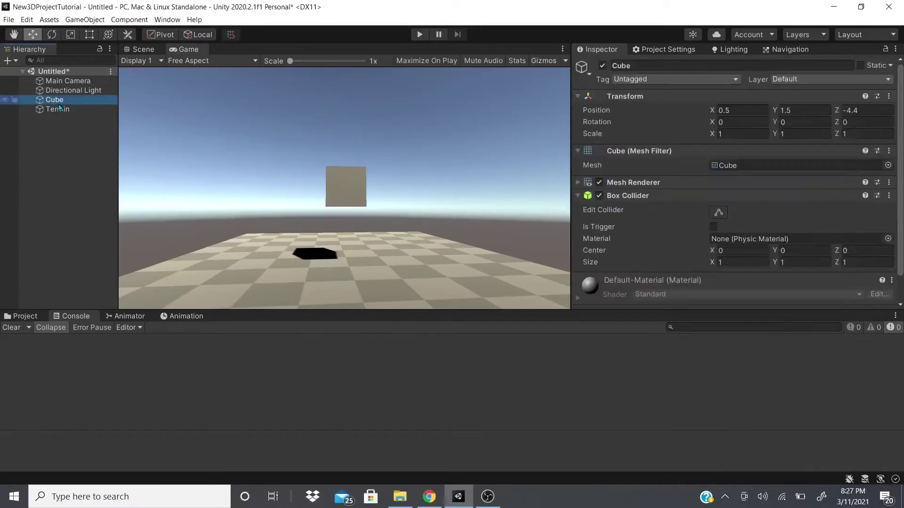
left_click(64, 136)
left_click(61, 102)
Switch to Chrome, read how a Parent Constraint works on the Unity manual's Parent Constraints page, and return to the Unity editor.
key("alt+Tab")
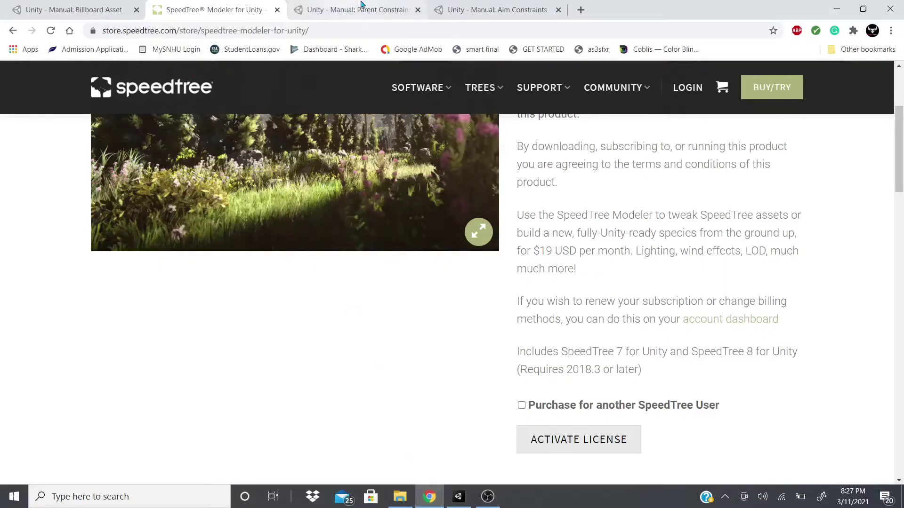
left_click(358, 10)
left_click_drag(223, 245, 872, 247)
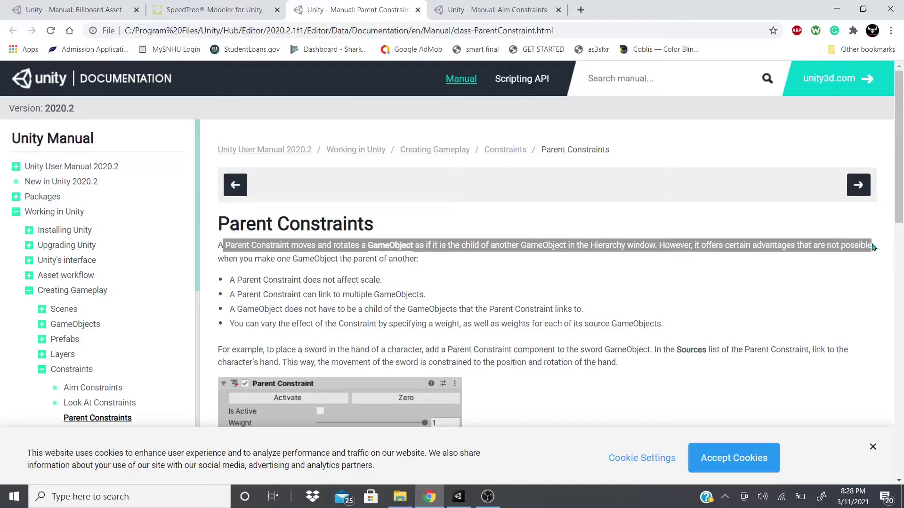
left_click(282, 268)
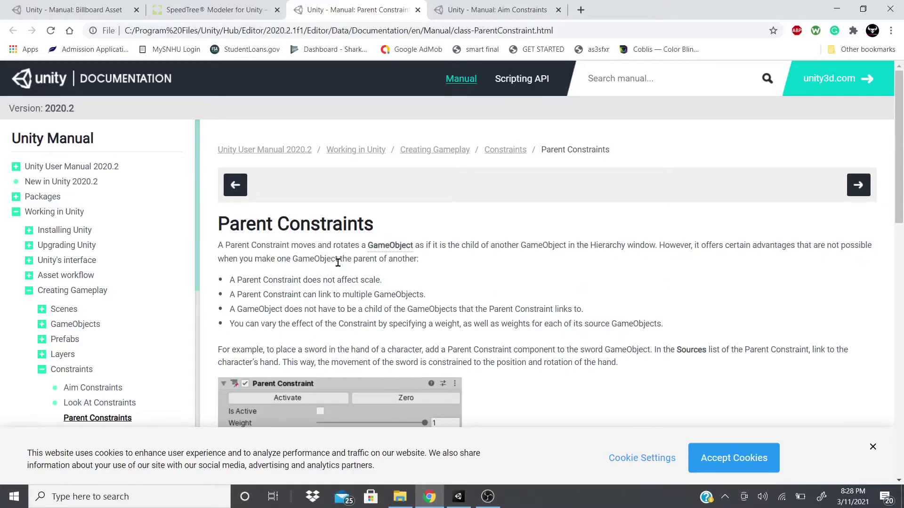
left_click_drag(338, 263, 380, 272)
left_click(279, 305)
left_click_drag(234, 280, 348, 281)
left_click(319, 307)
scroll(433, 319, "down", 1)
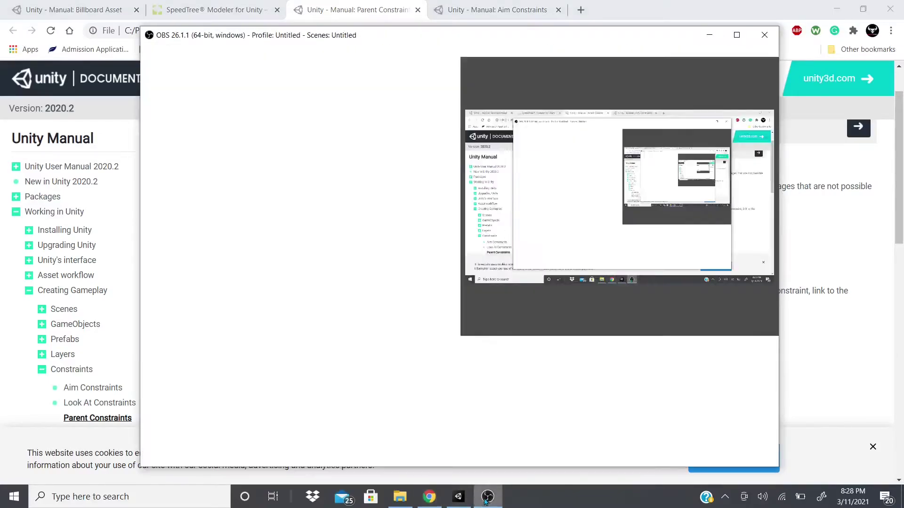
left_click(460, 498)
right_click(21, 141)
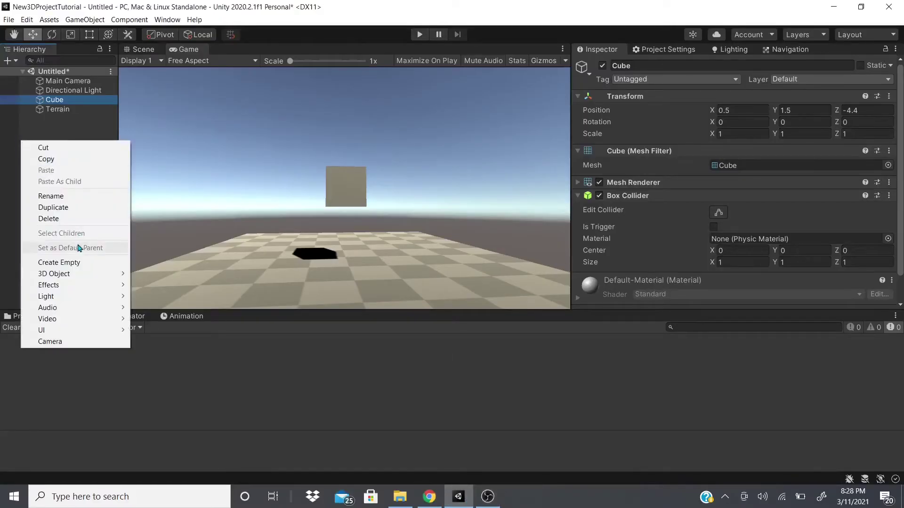
mouse_move(73, 277)
left_click(169, 280)
left_click(61, 150)
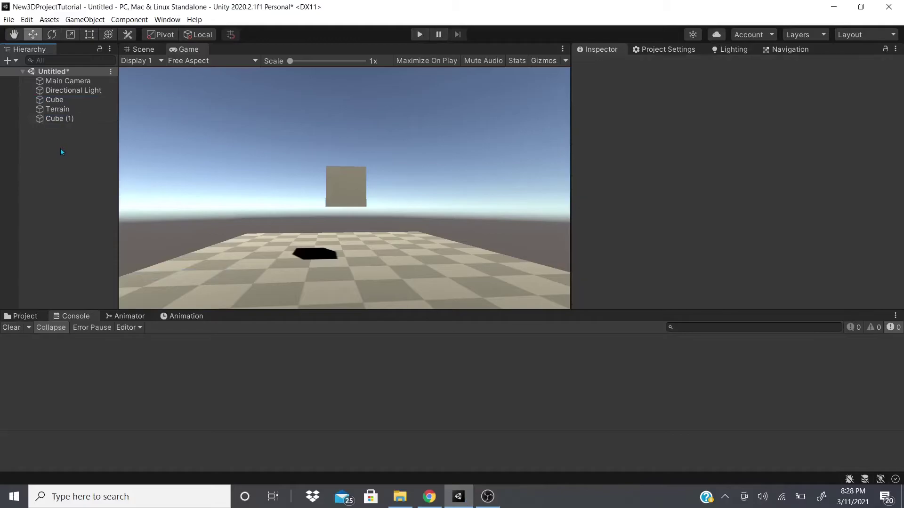
left_click(55, 121)
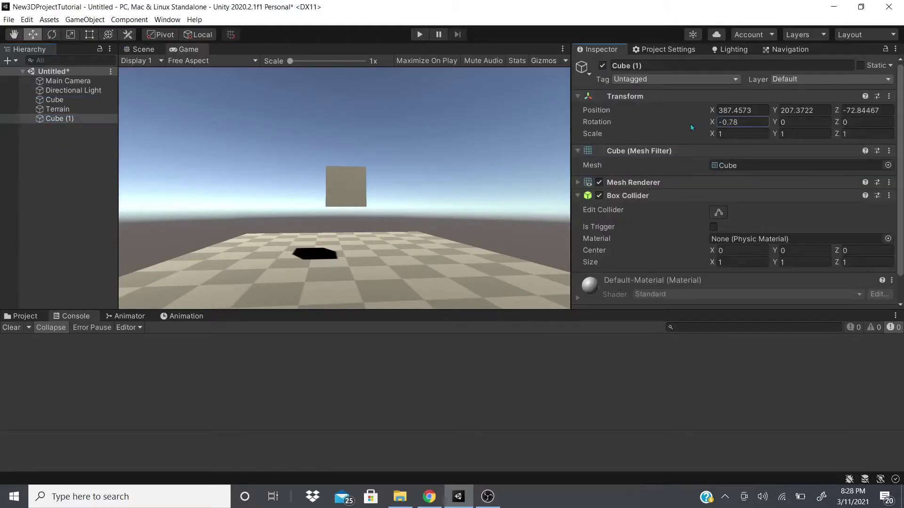
right_click(47, 118)
left_click(75, 199)
Duplicate the Cube and set the copy's Position X to -1.62.
left_click(70, 100)
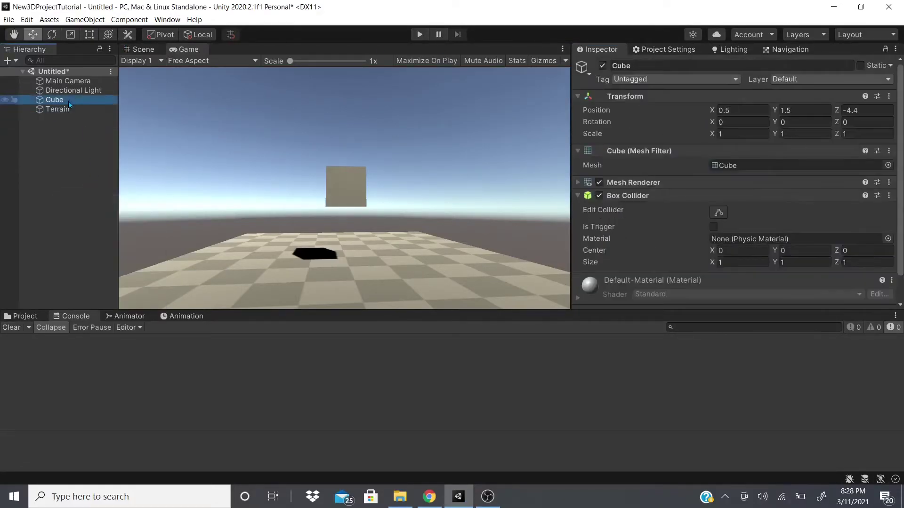
right_click(69, 100)
left_click(100, 171)
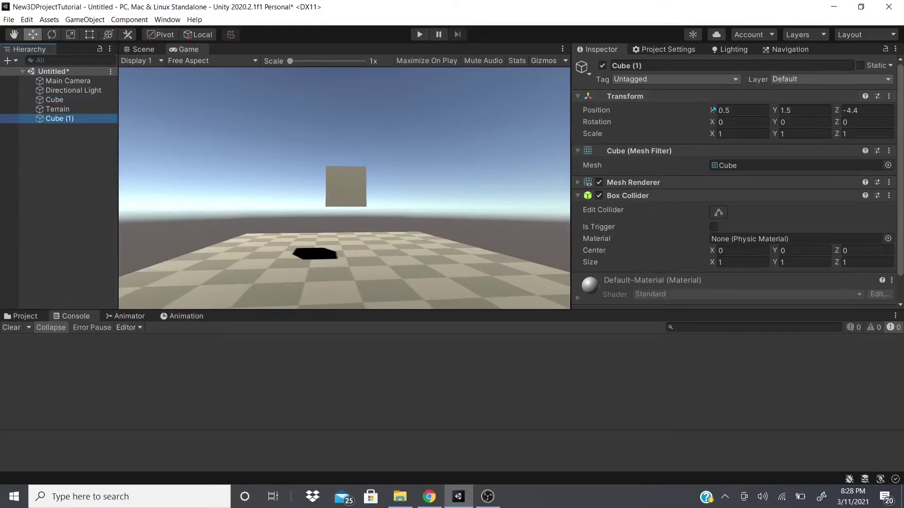
left_click_drag(713, 109, 680, 110)
Add a Parent Constraint component to the original Cube.
left_click(51, 100)
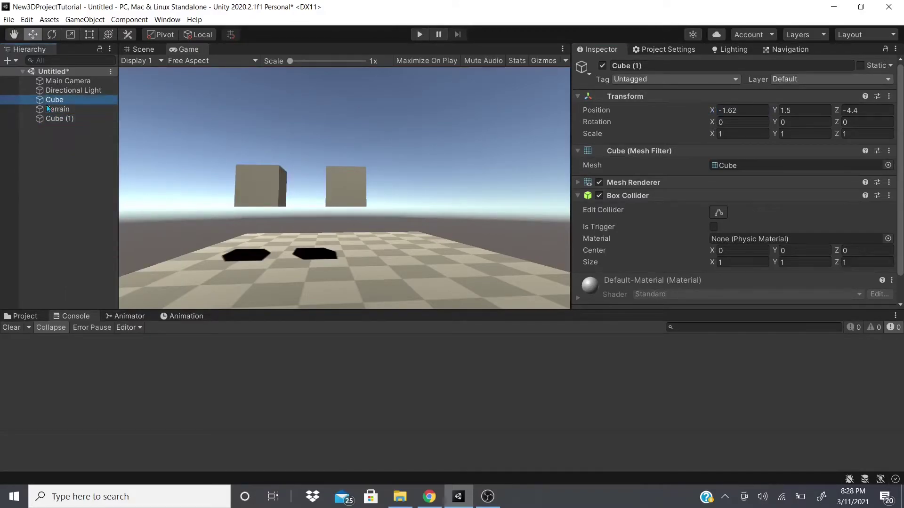
scroll(784, 223, "down", 2)
left_click(727, 295)
left_click(711, 392)
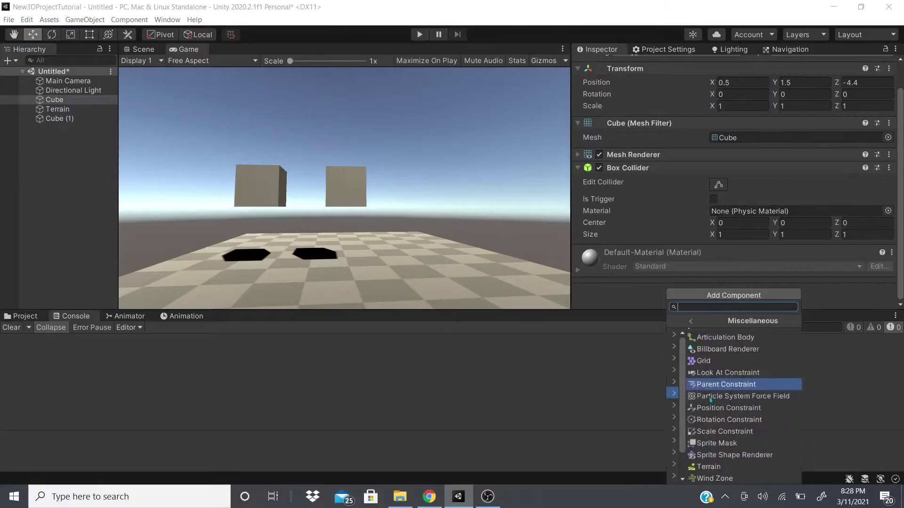
left_click(714, 385)
scroll(734, 226, "down", 3)
Add a source to the Cube's Parent Constraint and assign Cube (1) to it.
left_click_drag(55, 123, 53, 120)
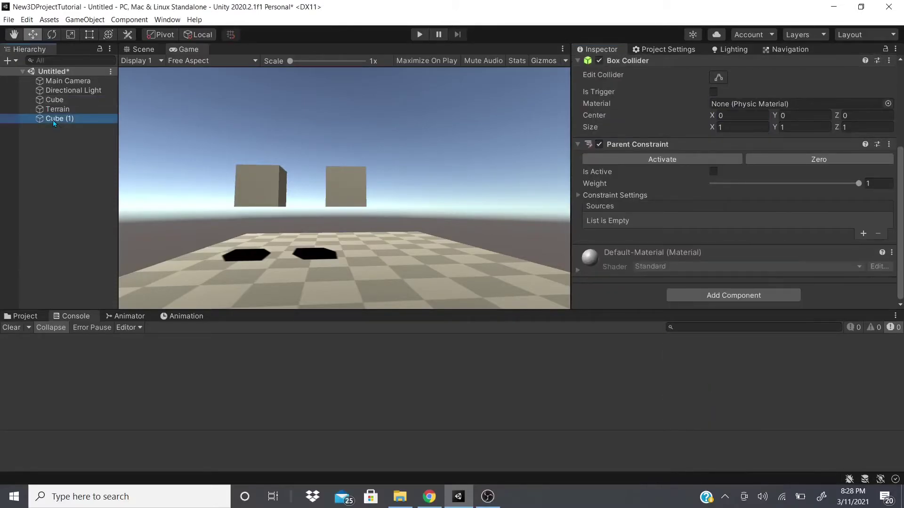
left_click(54, 100)
scroll(841, 255, "down", 3)
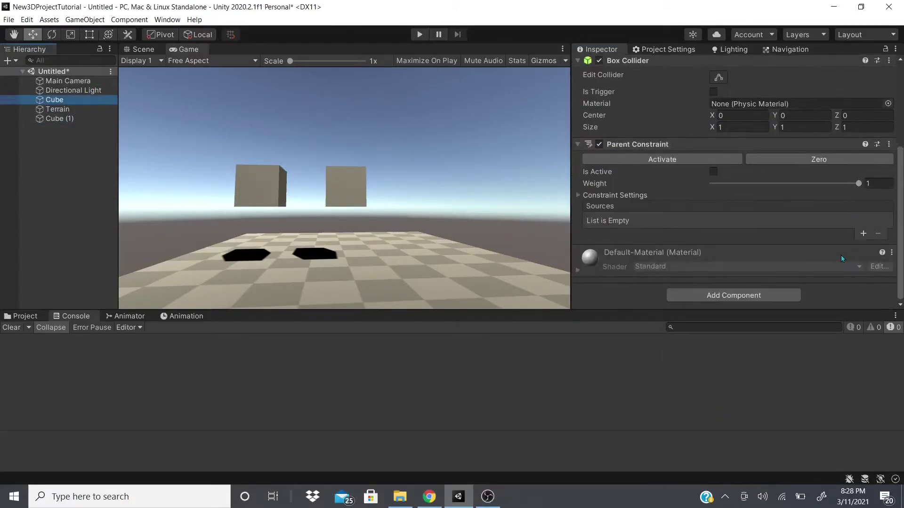
left_click(862, 234)
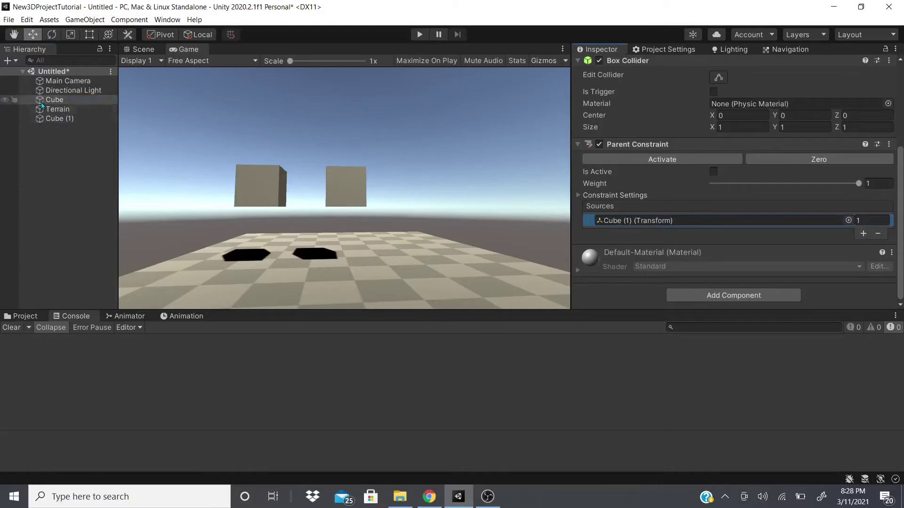
Activate the Cube's Parent Constraint and try changing the Cube's transform values, undoing each change.
left_click(42, 101)
scroll(723, 138, "up", 5)
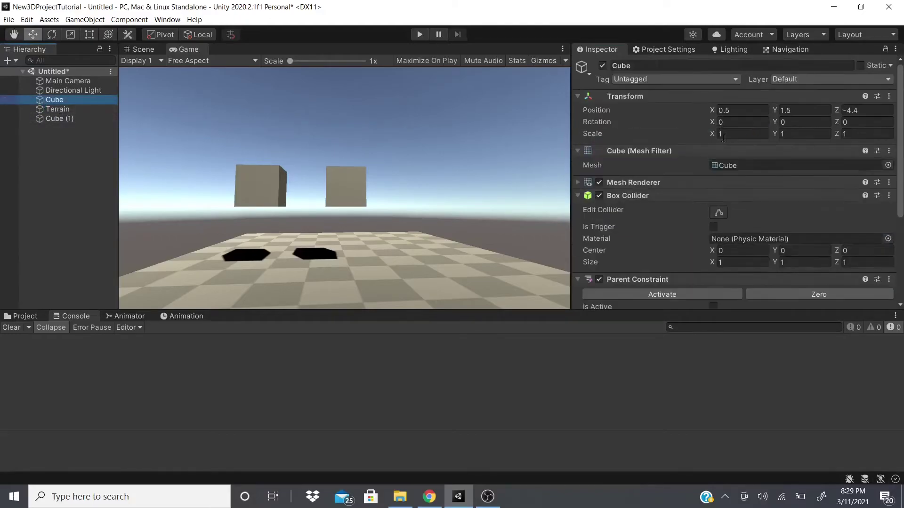
mouse_move(708, 122)
left_mouse_down()
mouse_move(833, 233)
mouse_move(699, 121)
left_mouse_up()
key("ctrl+z")
scroll(725, 141, "down", 3)
left_click_drag(712, 156, 510, 206)
key("ctrl+z")
left_click_drag(775, 156, 754, 200)
key("ctrl+z")
scroll(716, 148, "up", 4)
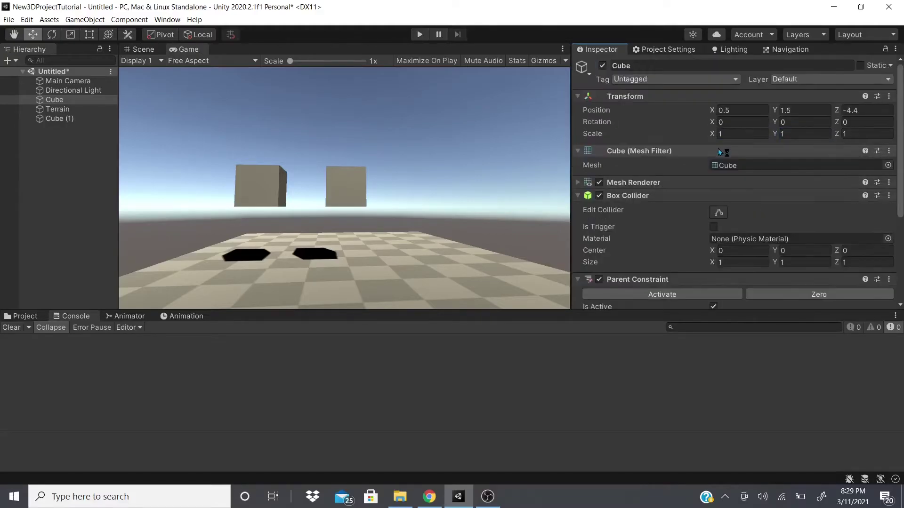
Try reducing the constrained Cube's Scale X to 0.05 and undo the change.
left_click_drag(712, 122, 696, 132)
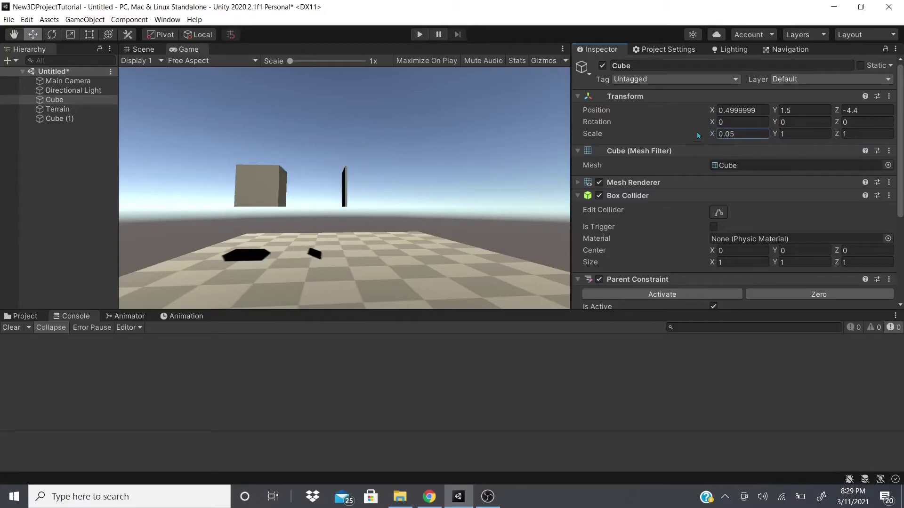
key("ctrl+z")
scroll(706, 141, "down", 3)
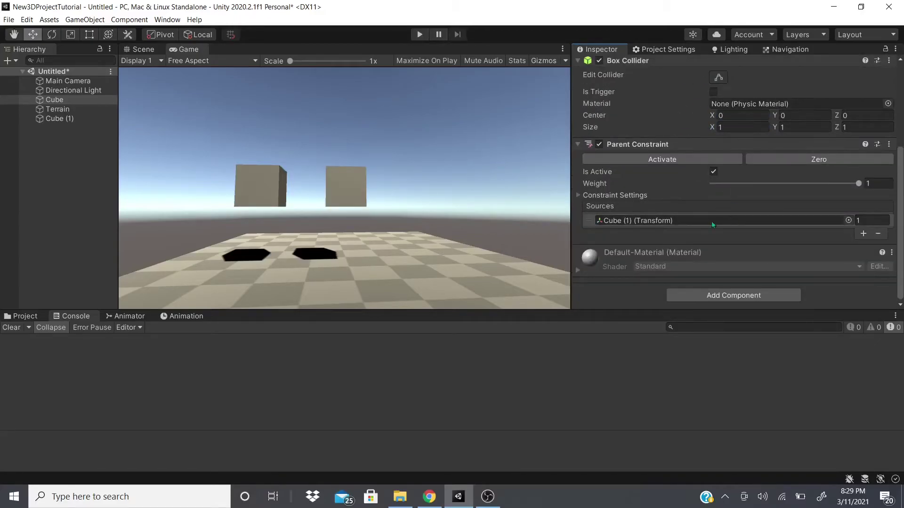
Transform Cube (1) to Position X 77.3, Rotation X 305.39 and Scale 1.85, 3.88, 1.94 to test the Parent Constraint.
left_click(59, 118)
scroll(783, 157, "up", 2)
mouse_move(712, 110)
left_mouse_down()
mouse_move(739, 111)
mouse_move(687, 120)
mouse_move(748, 124)
mouse_move(721, 123)
left_mouse_up()
left_click_drag(712, 121, 595, 47)
left_click_drag(712, 134, 825, 137)
left_click(812, 133)
mouse_move(837, 134)
left_mouse_down()
mouse_move(879, 133)
mouse_move(854, 133)
left_mouse_up()
left_click_drag(715, 123, 131, 108)
Delete Cube (1) from the scene.
right_click(69, 120)
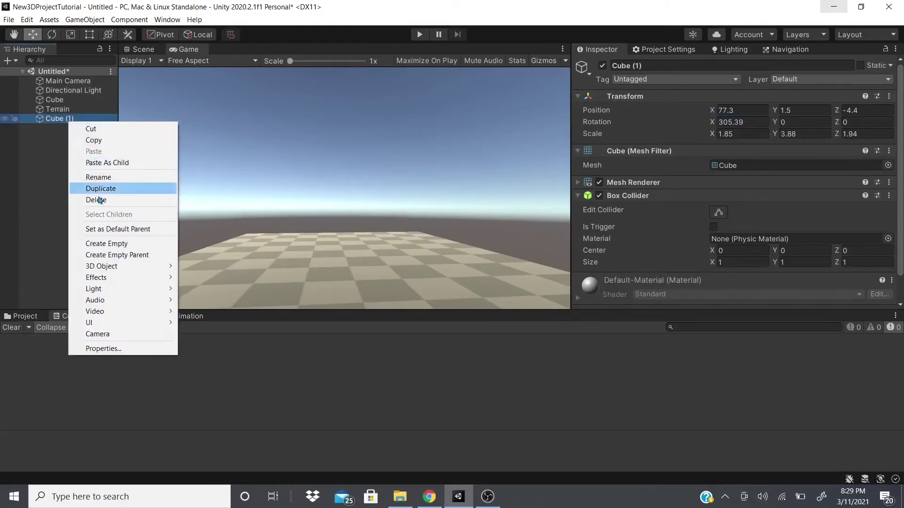
left_click(102, 202)
right_click(65, 100)
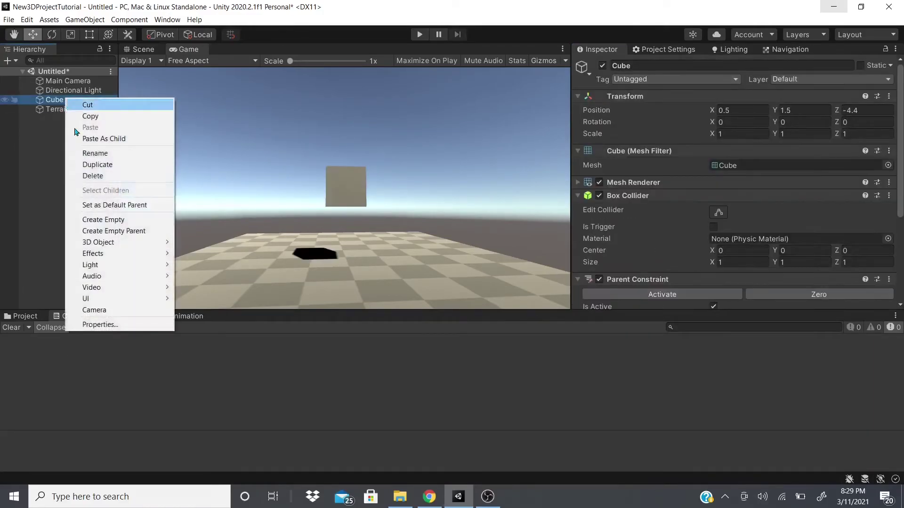
left_click(21, 183)
Remove the Parent Constraint component from the Cube.
left_click(57, 99)
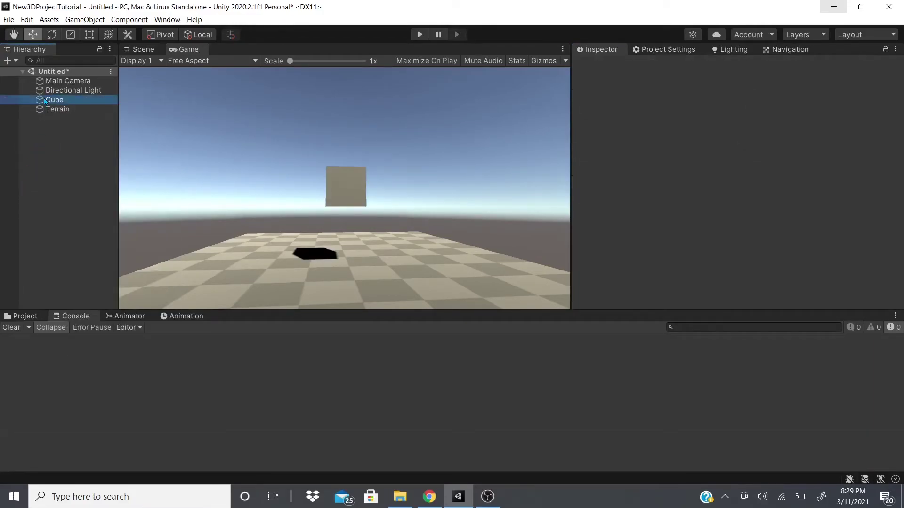
scroll(793, 216, "down", 5)
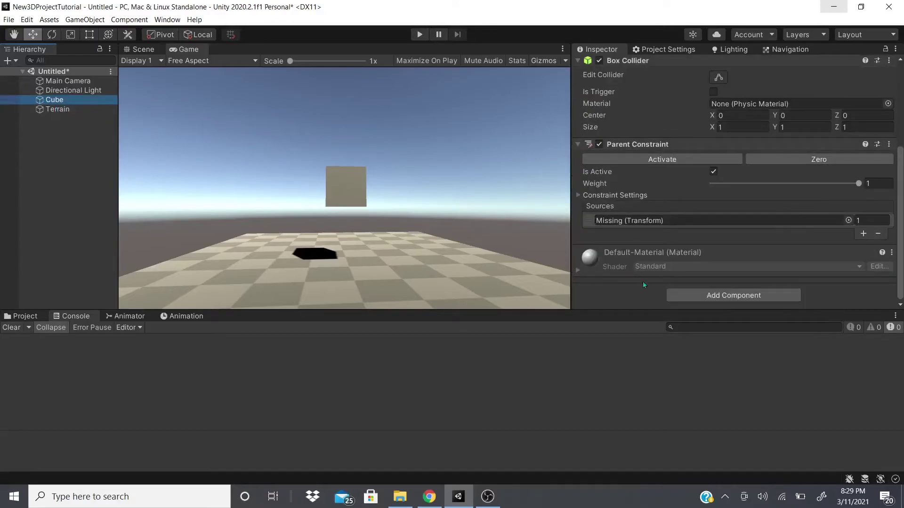
left_click(887, 145)
left_click(817, 169)
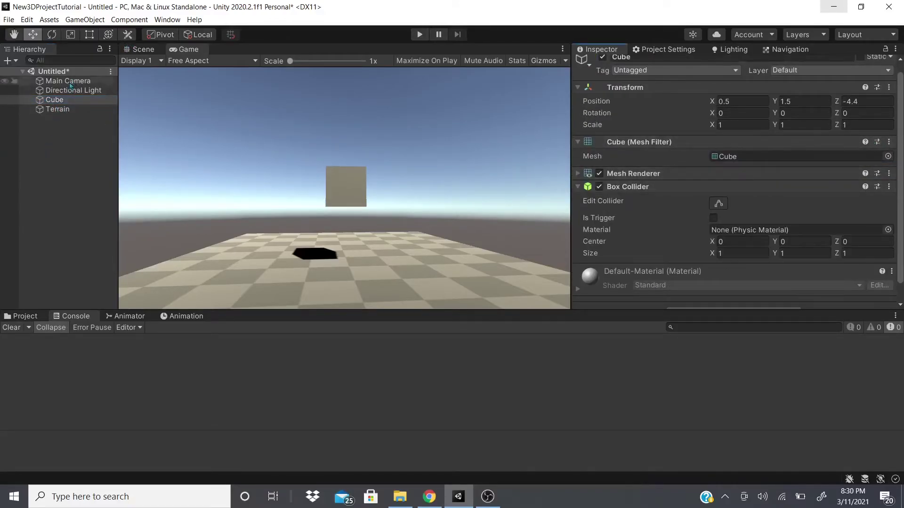
Try making the Terrain a child of the Cube and undo the parenting.
left_click(61, 111)
left_click_drag(61, 110, 52, 100)
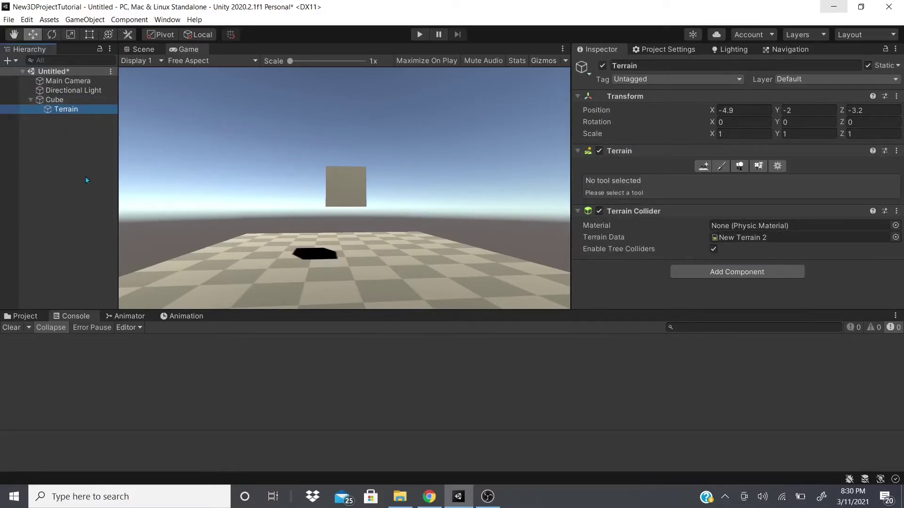
key("ctrl+z")
Add a Position Constraint component from the Miscellaneous category to the Cube.
scroll(661, 179, "down", 1)
left_click(706, 292)
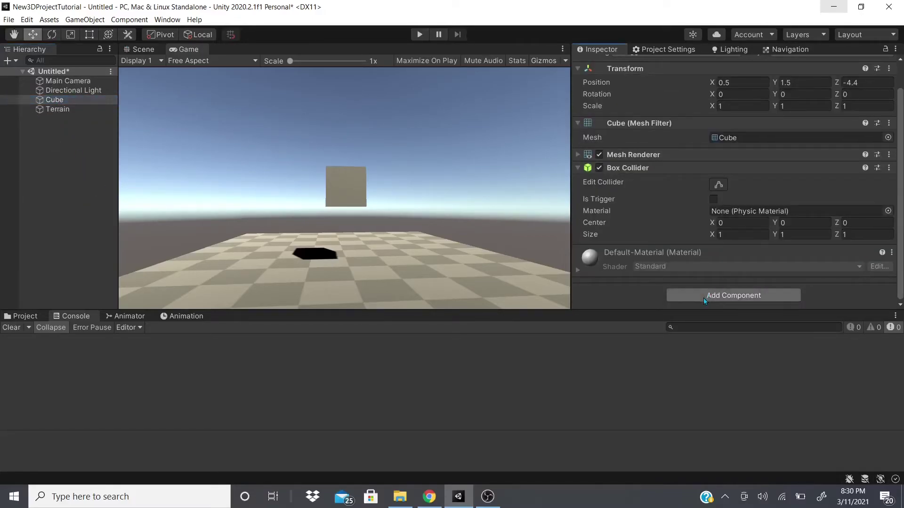
left_click(704, 295)
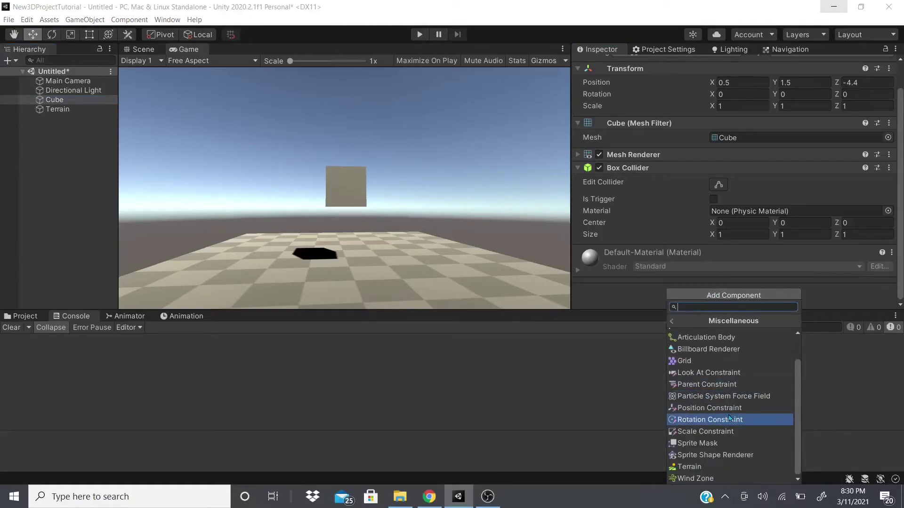
left_click(734, 408)
scroll(659, 165, "down", 2)
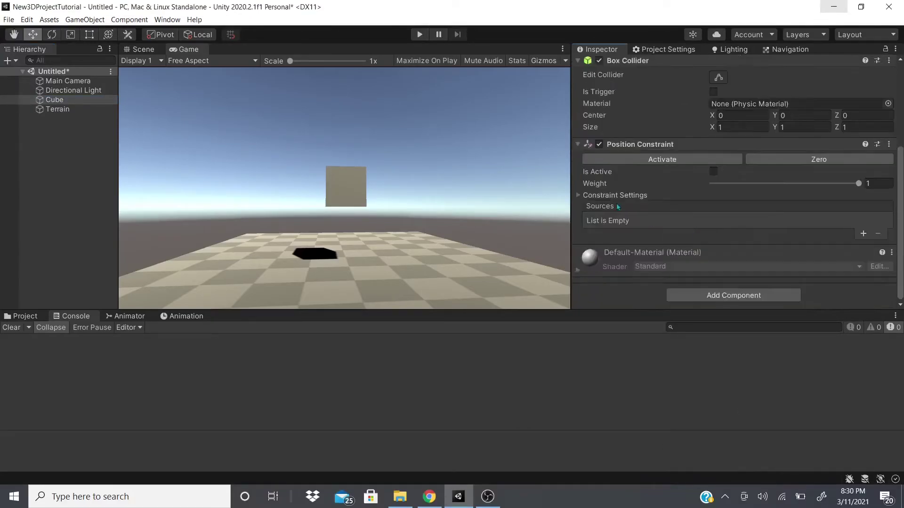
Activate the Cube's Position Constraint, expand its constraint settings and add an empty source entry.
left_click(645, 159)
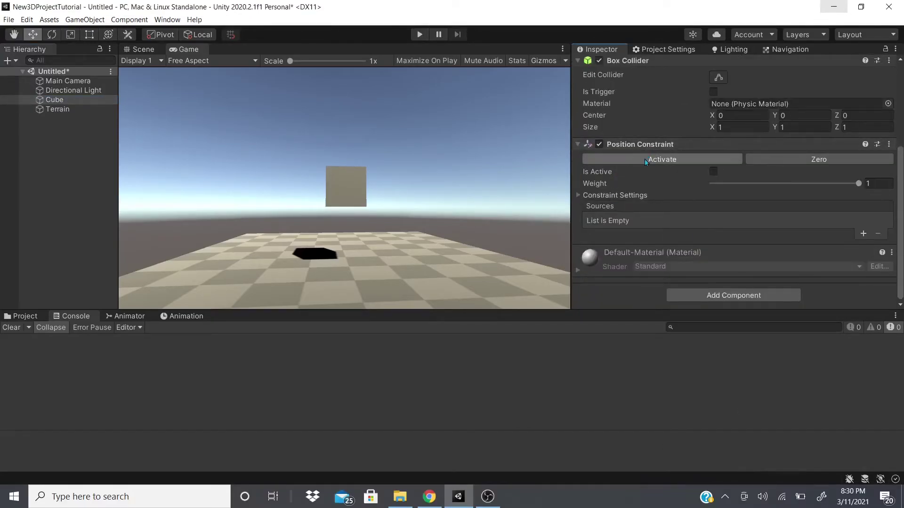
left_click(584, 194)
scroll(653, 226, "down", 2)
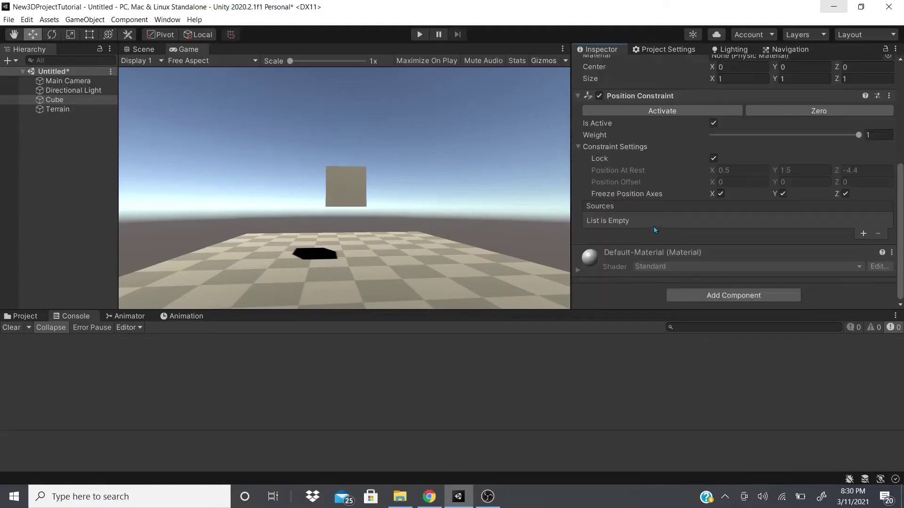
left_click(862, 233)
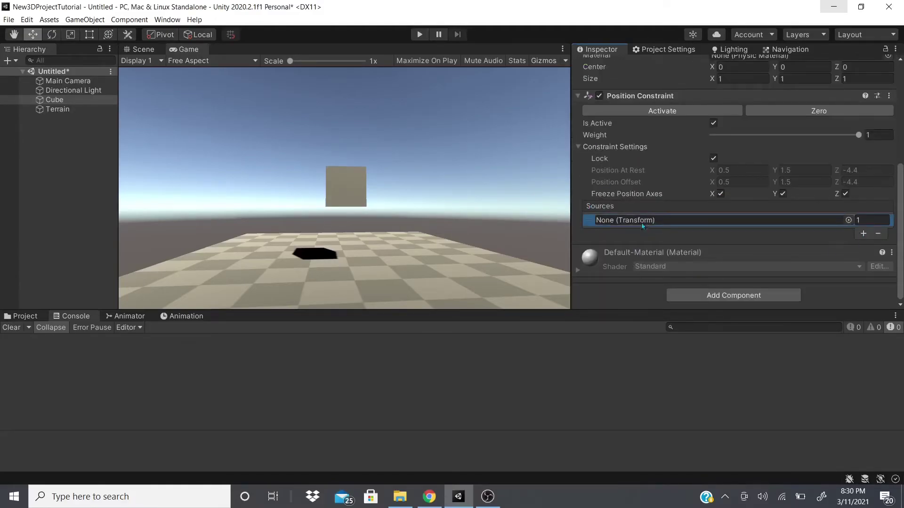
Duplicate the Cube and remove the Position Constraint component from the copy, Cube (1).
left_click(82, 102)
key("ctrl+d")
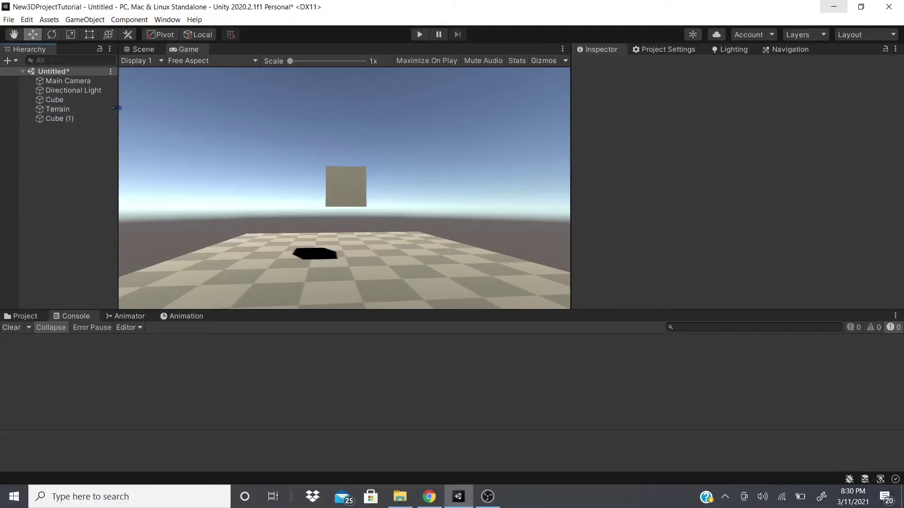
left_click(71, 118)
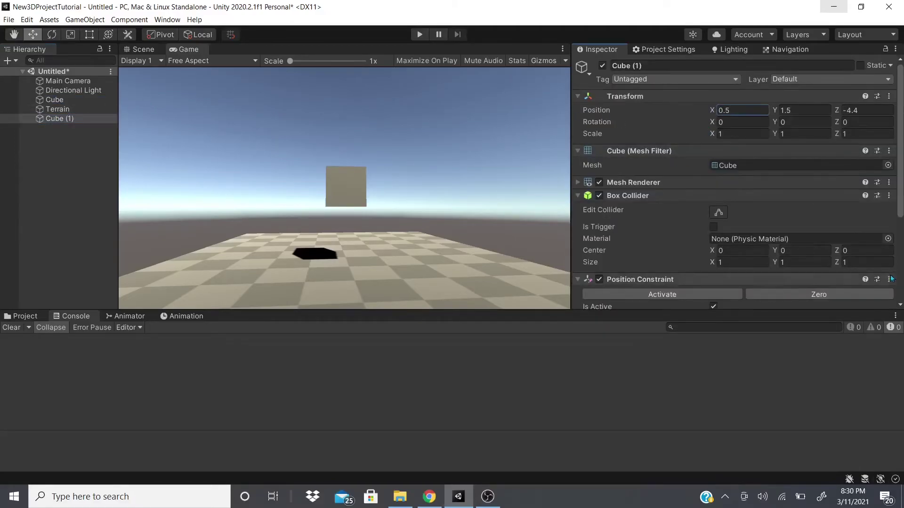
left_click(889, 279)
left_click(865, 306)
Shift Cube (1) in the negative X direction and assign it as the source of the Cube's Position Constraint.
left_click_drag(711, 112, 674, 103)
left_click(64, 100)
left_click_drag(80, 119, 736, 222)
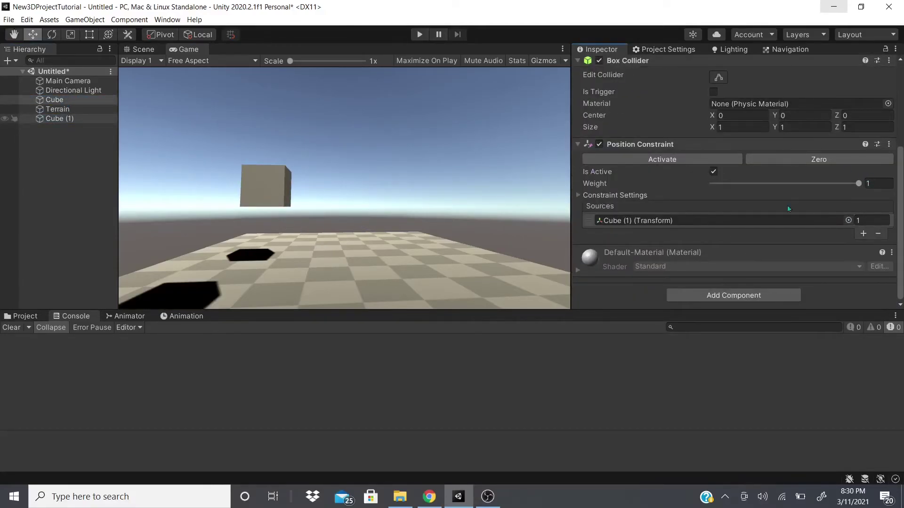
Unlock the Cube's Position Constraint, set its position offset to about X 4.08, Y 0.8, Z 0.85, and lock it again.
left_click(579, 195)
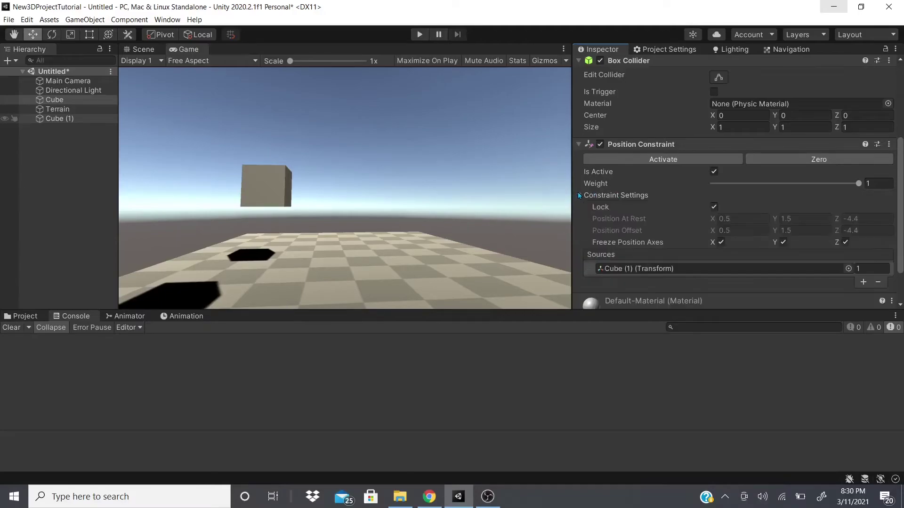
left_click(728, 209)
left_click_drag(712, 230, 787, 242)
left_click_drag(828, 233, 25, 232)
left_click_drag(777, 232, 737, 208)
left_click(713, 207)
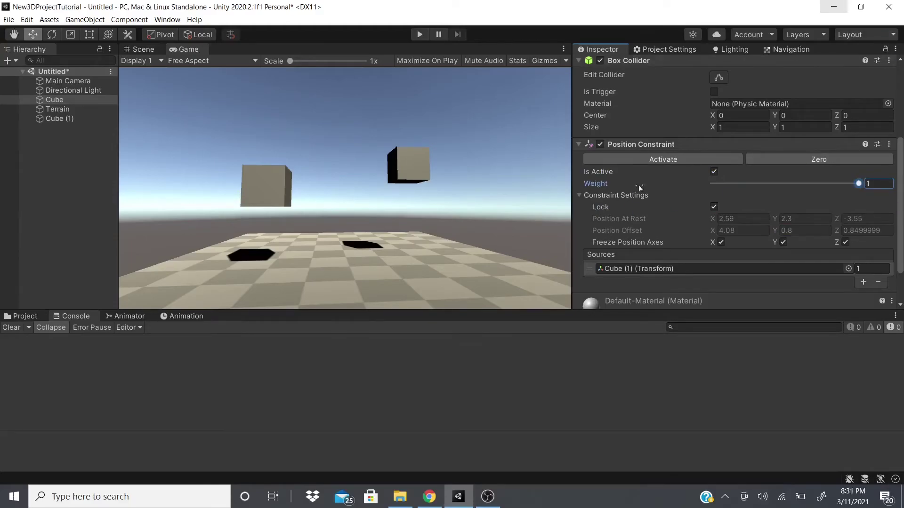
Change Cube (1)'s transform to about X position -0.91, X rotation 12.52 and X scale 3.58 to test the constraint.
scroll(639, 187, "up", 5)
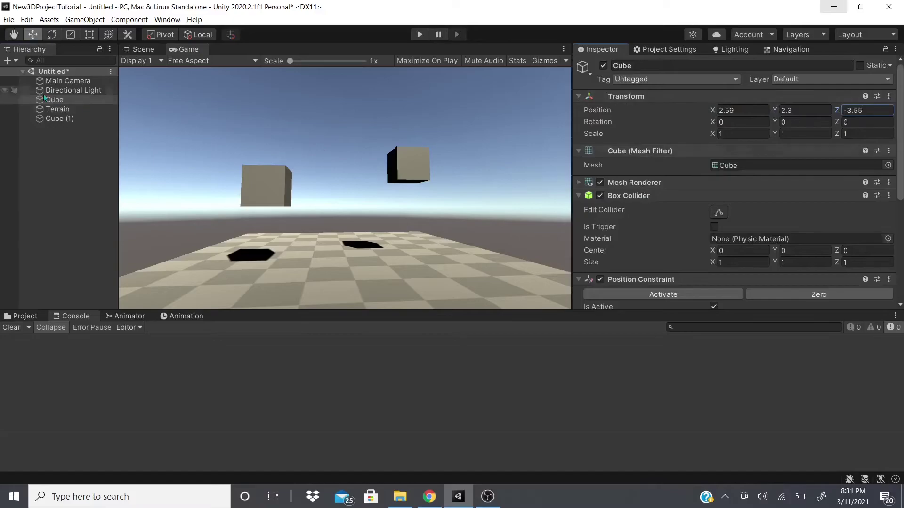
left_click(59, 118)
left_click_drag(712, 112, 0, 116)
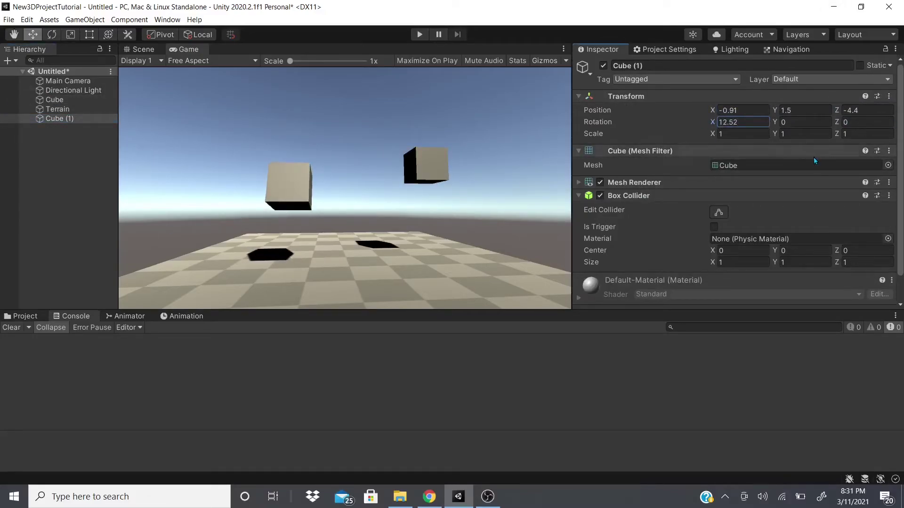
left_click_drag(712, 134, 759, 108)
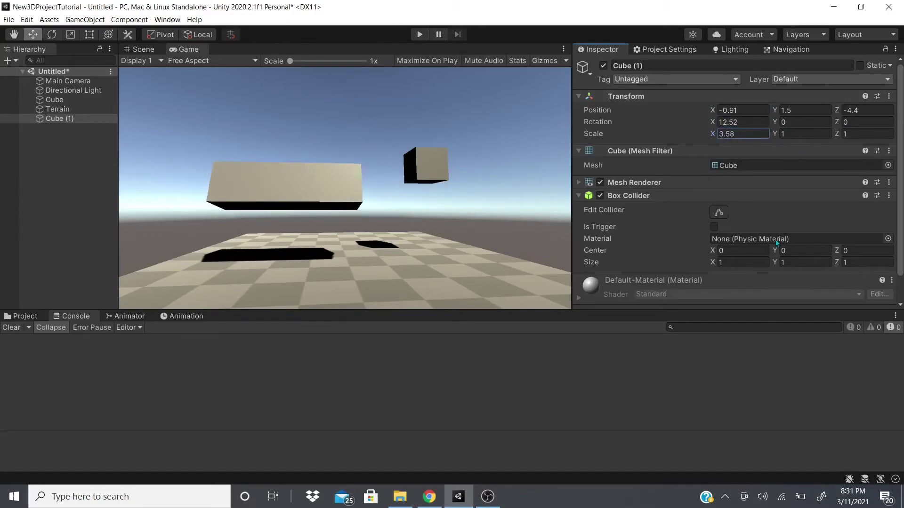
Lower the weight of the Cube's Position Constraint to 0 and restore it to 1.
scroll(777, 242, "down", 3)
left_click(55, 100)
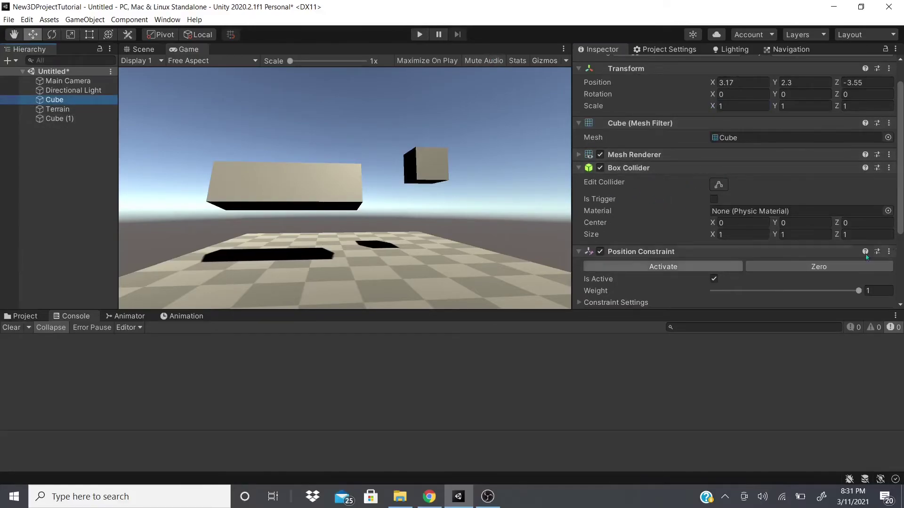
scroll(770, 170, "down", 3)
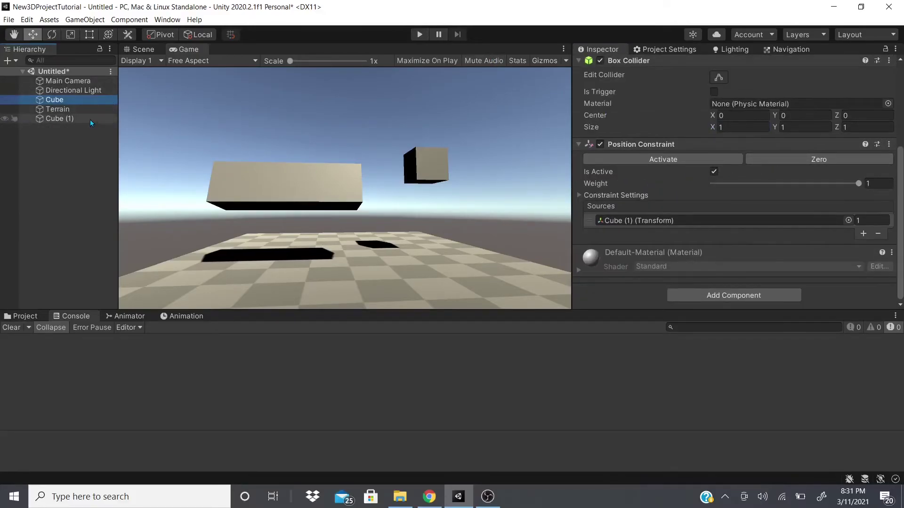
left_click_drag(858, 185, 682, 182)
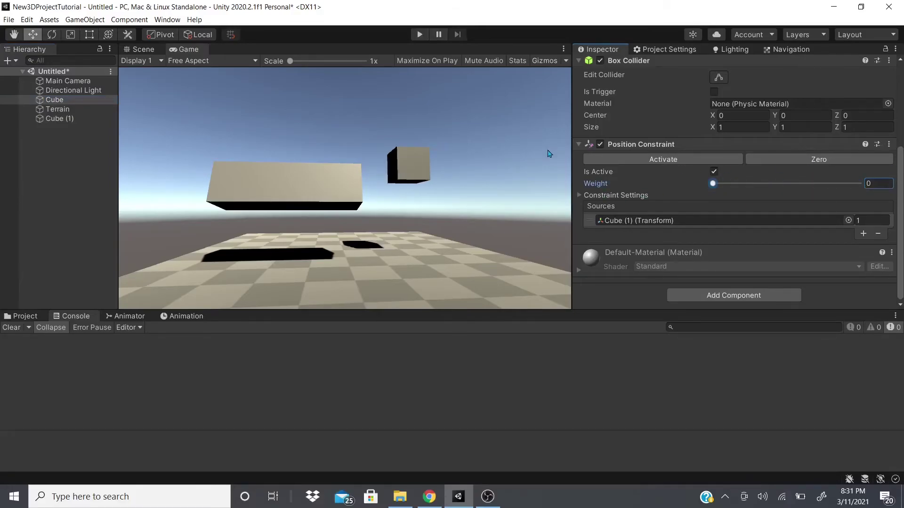
left_click_drag(610, 175, 903, 183)
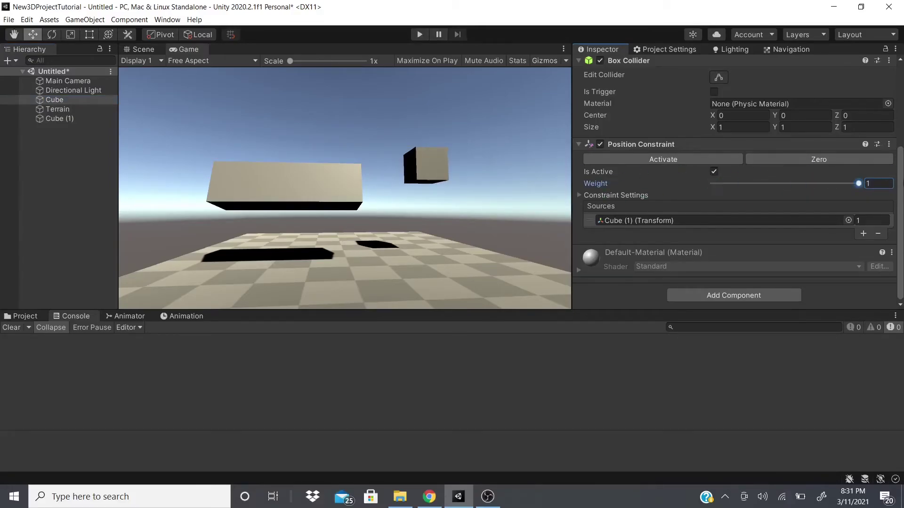
Replace the Cube's Position Constraint with a Rotation Constraint component from the Miscellaneous category.
left_click(889, 144)
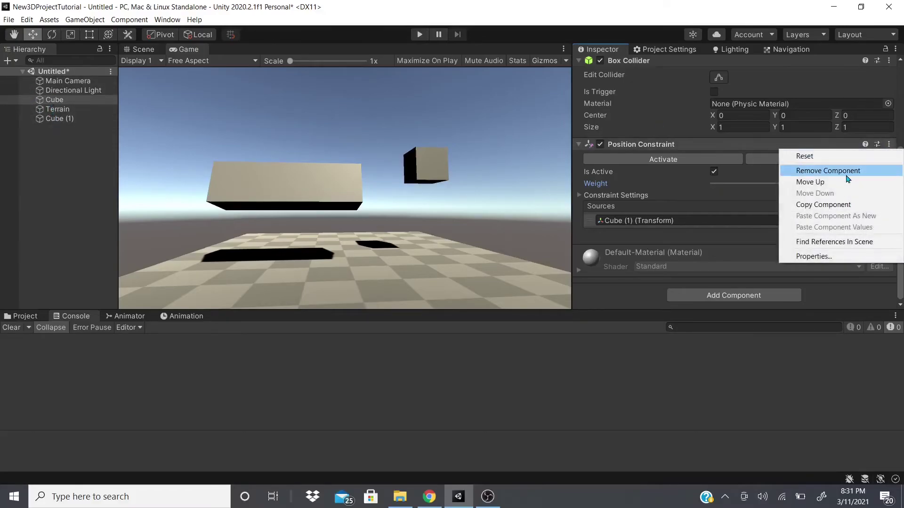
left_click(846, 172)
left_click(750, 295)
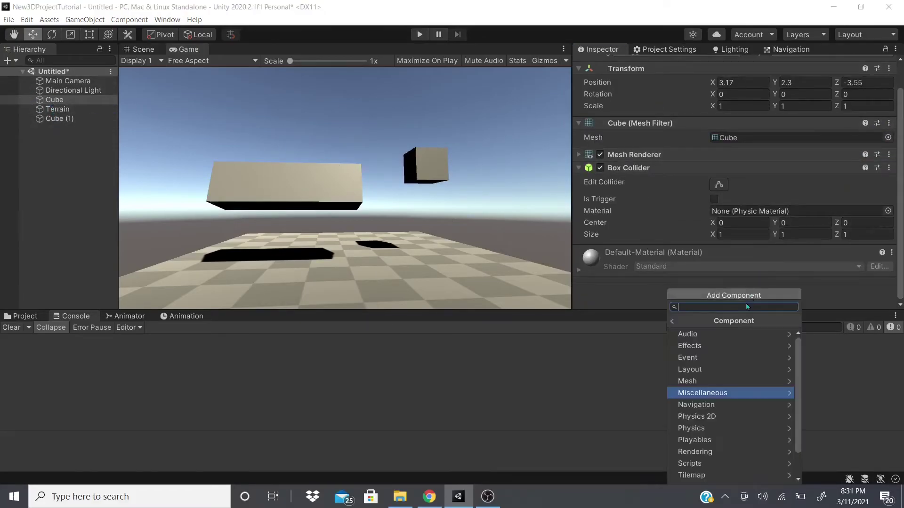
left_click(706, 392)
key("Escape")
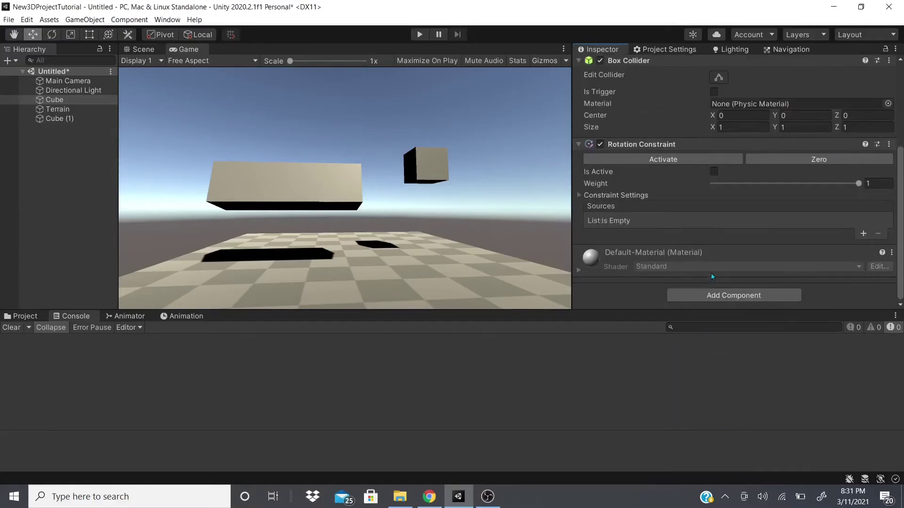
Activate the Cube's Rotation Constraint and add Cube (1) as its source.
left_click(579, 194)
scroll(659, 155, "down", 3)
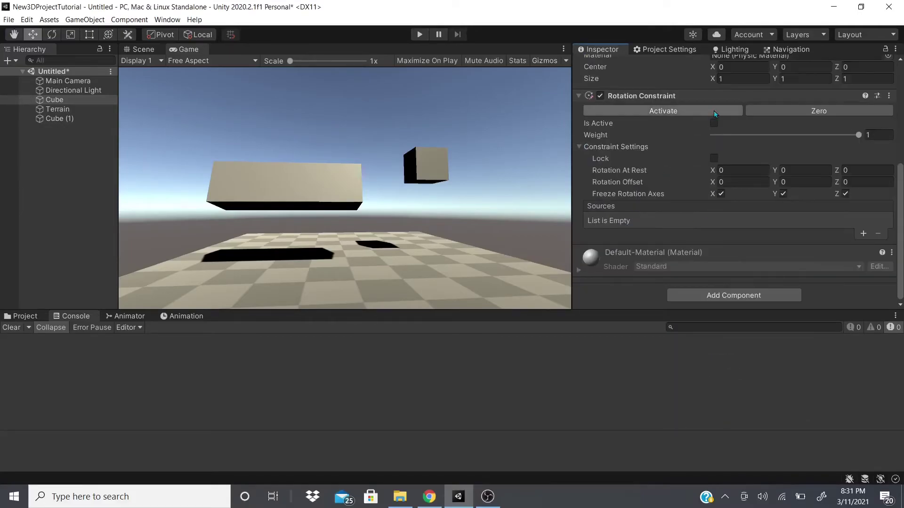
left_click(711, 111)
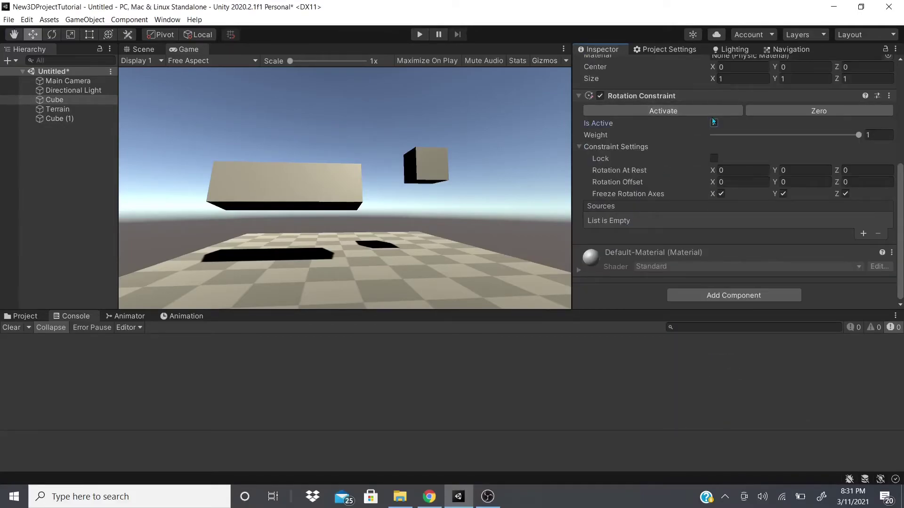
left_click(863, 233)
left_click_drag(56, 118, 706, 220)
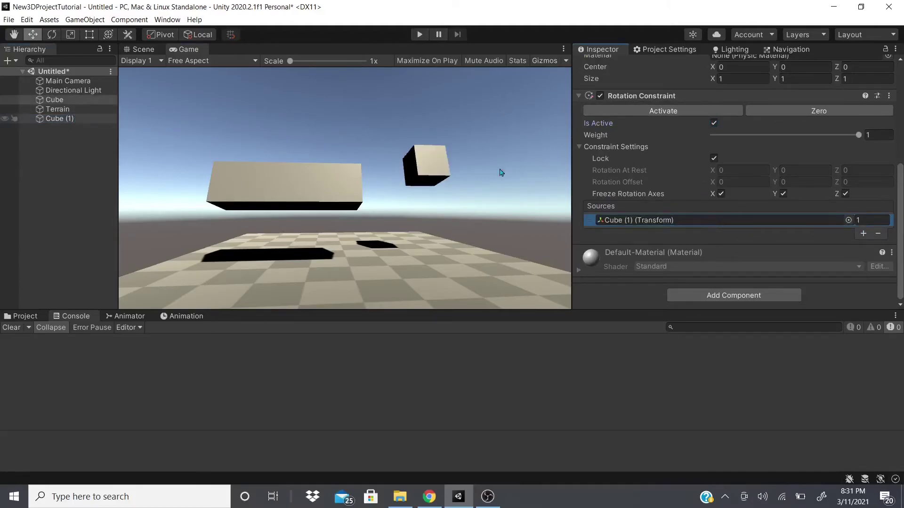
Set Cube (1)'s rotation to about X 70.16, Y -1.33, with X position -1 and X scale 2.04, to test the Rotation Constraint.
scroll(761, 186, "up", 5)
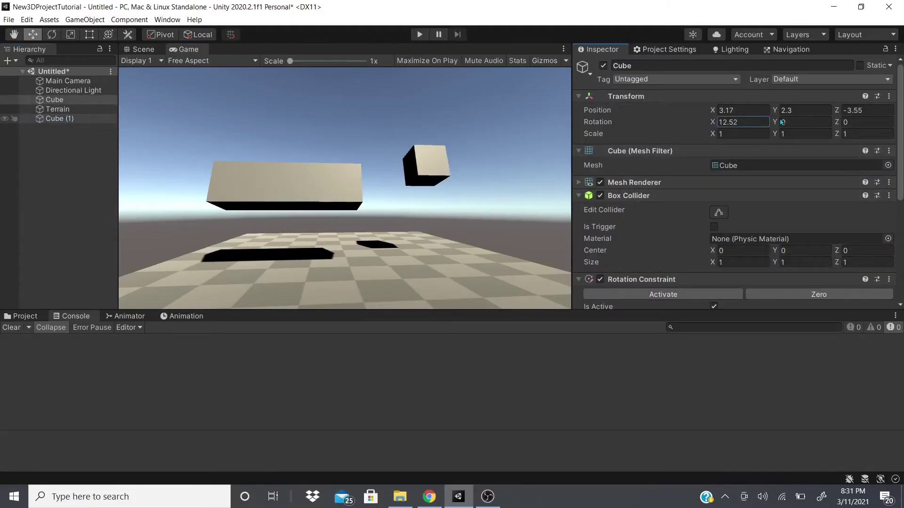
scroll(606, 181, "down", 5)
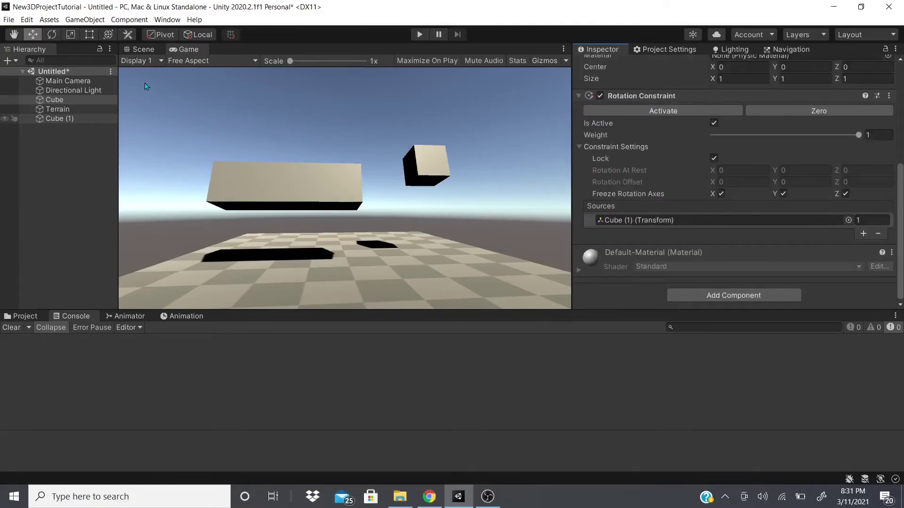
left_click(59, 118)
scroll(701, 141, "up", 1)
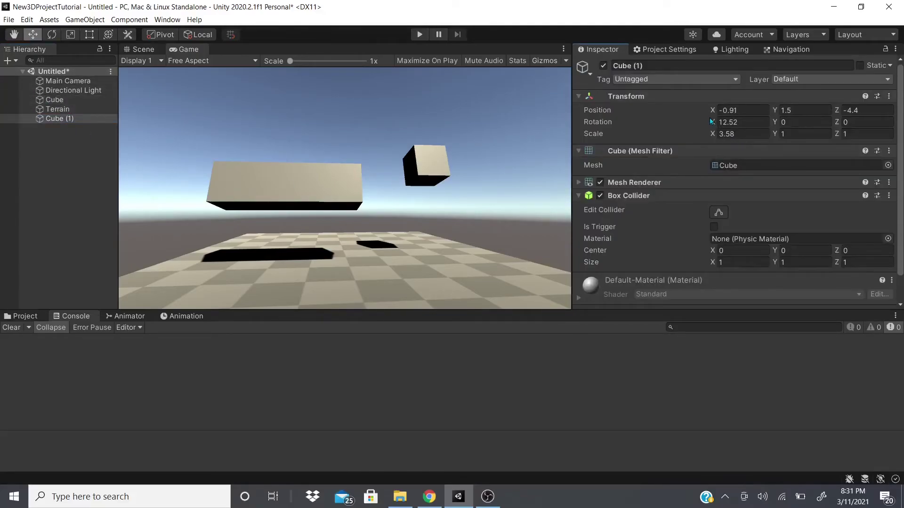
left_click_drag(729, 124, 33, 35)
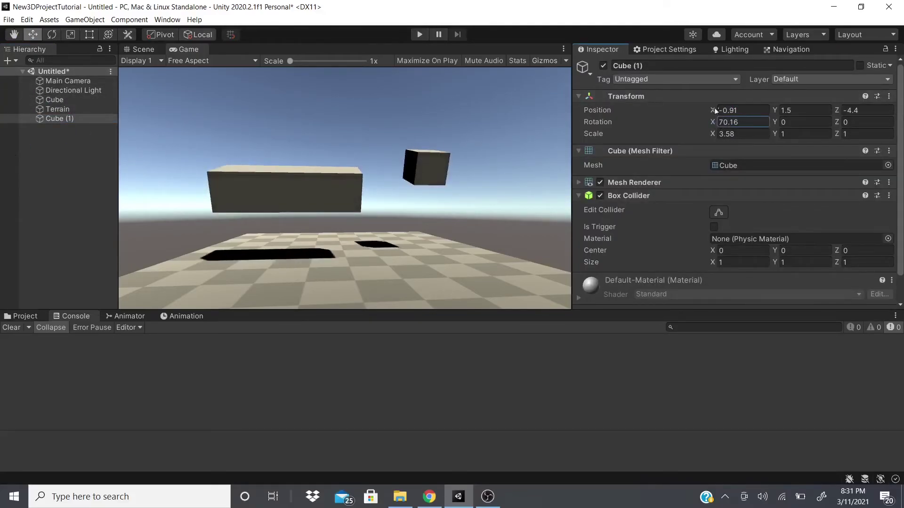
left_click_drag(713, 109, 700, 127)
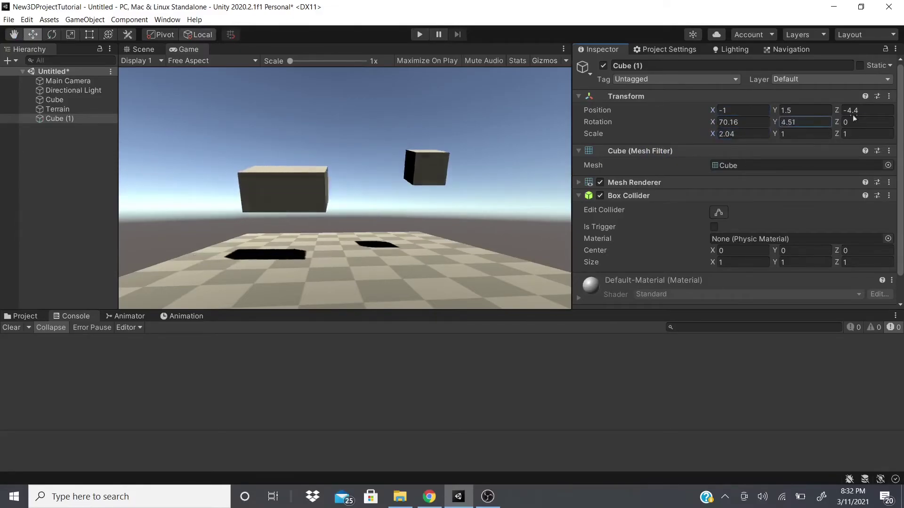
Replace the Cube's Rotation Constraint with a Scale Constraint component from the Miscellaneous category.
left_click(55, 100)
left_click_drag(899, 129, 898, 212)
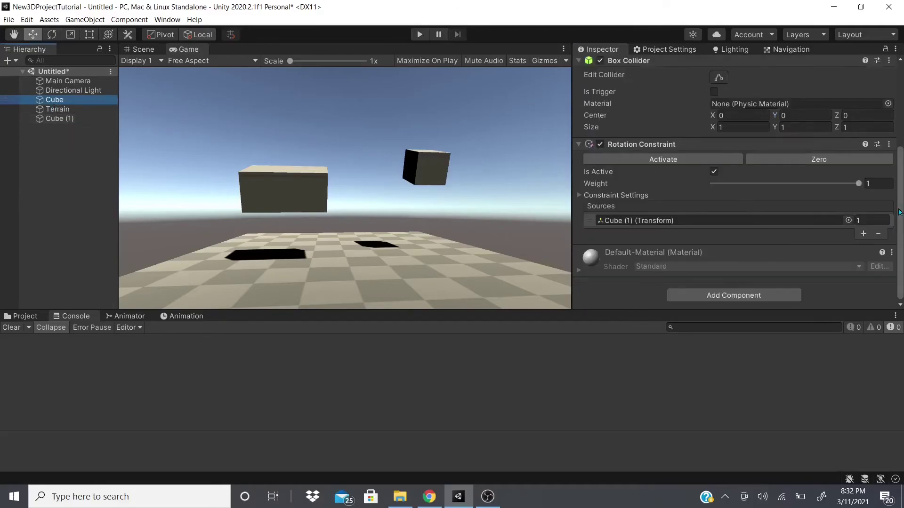
left_click(889, 144)
left_click(827, 171)
left_click(733, 295)
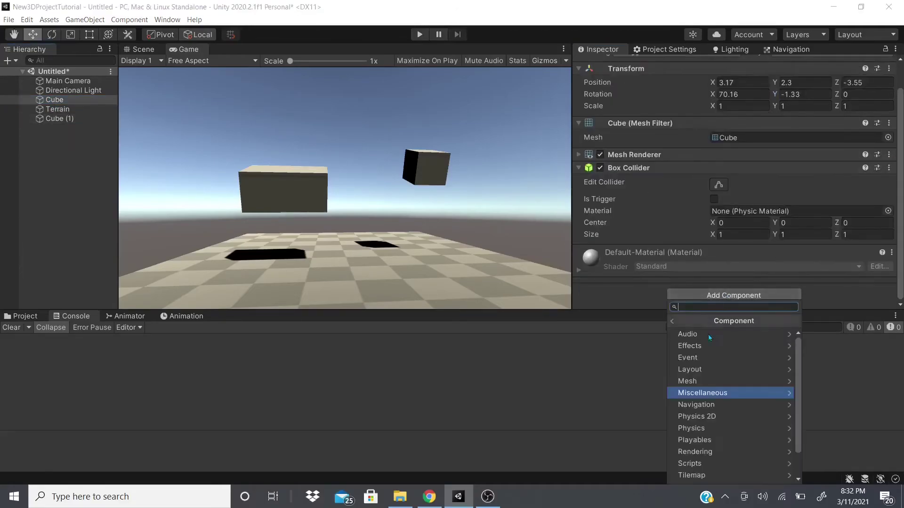
left_click(741, 391)
left_click(720, 431)
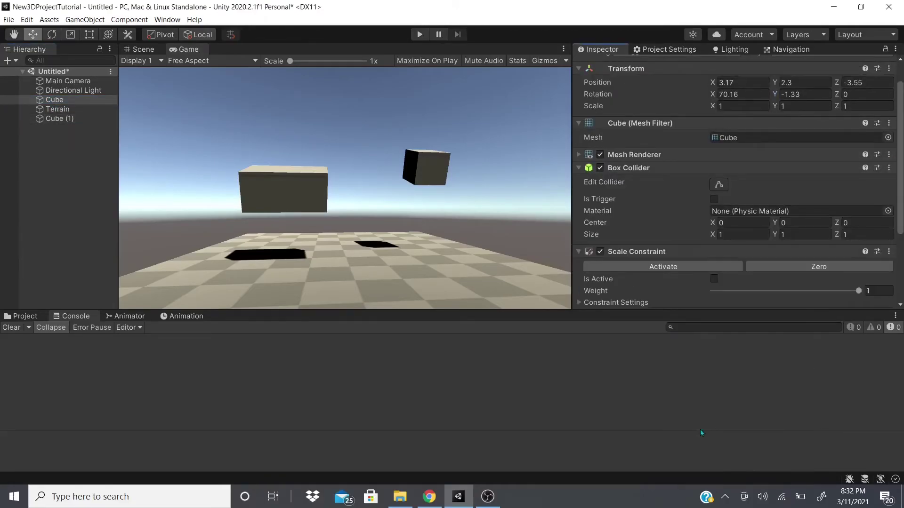
Activate the Cube's Scale Constraint and add Cube (1) as its source.
left_click(628, 163)
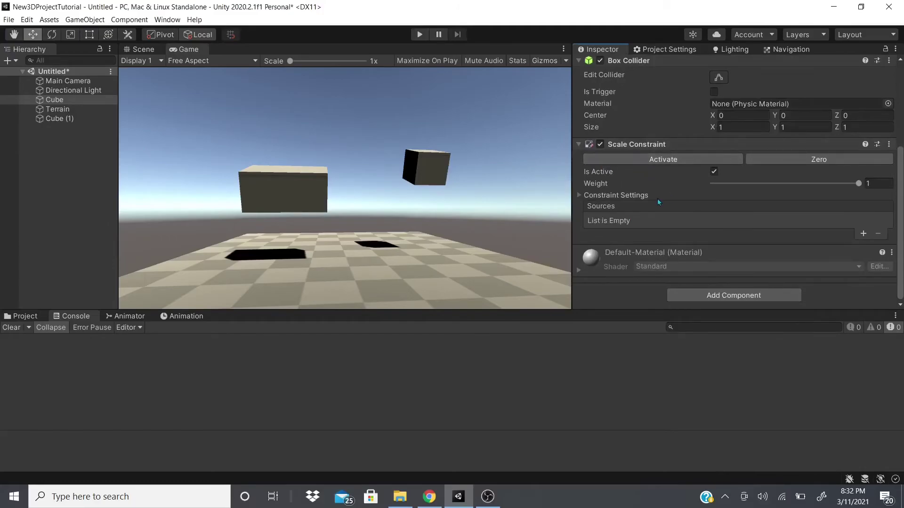
left_click(863, 234)
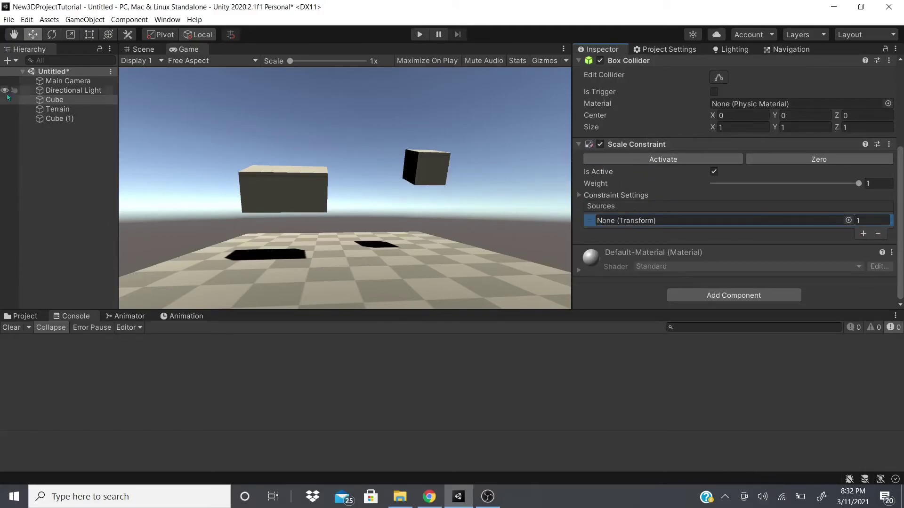
left_click_drag(59, 119, 710, 220)
Vary Cube (1)'s X scale to test the Scale Constraint, ending at about 2.92.
scroll(711, 114, "up", 4)
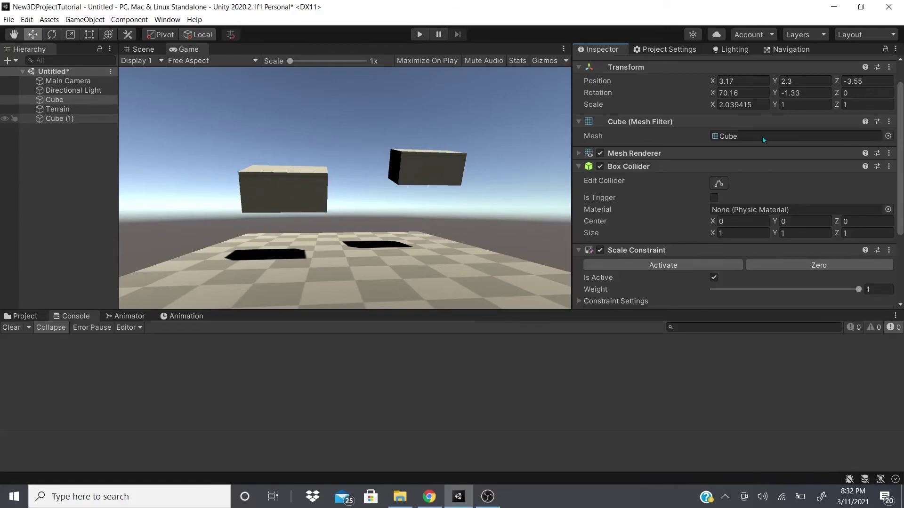
left_click(715, 105)
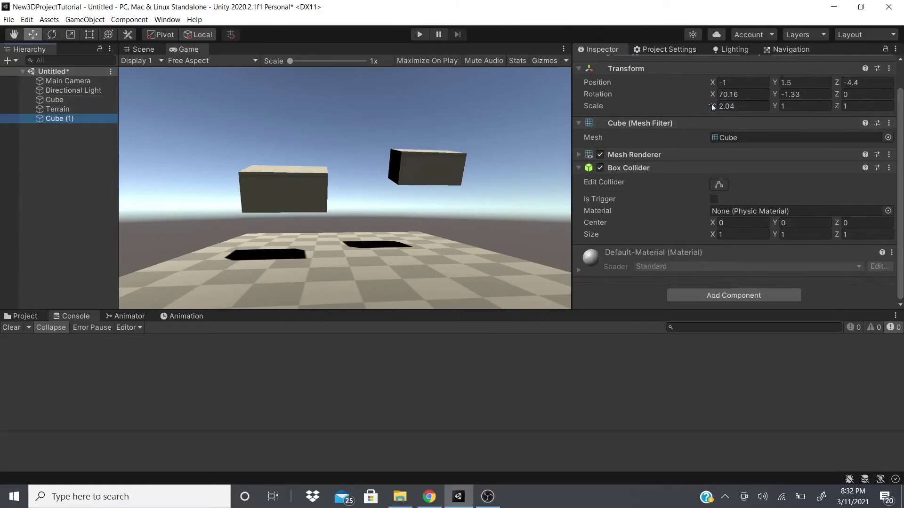
left_click_drag(710, 105, 819, 114)
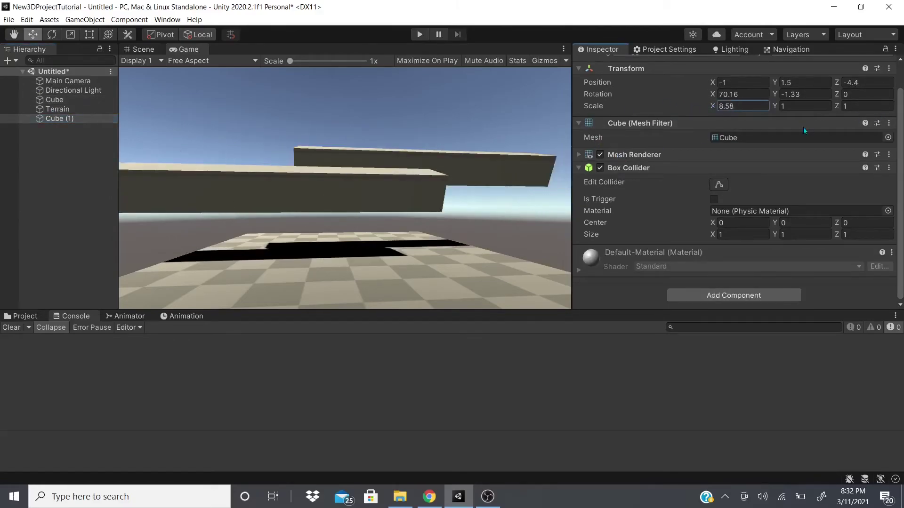
key("BackSpace")
key("BackSpace")
key("BackSpace")
type("5.15")
key("BackSpace")
key("BackSpace")
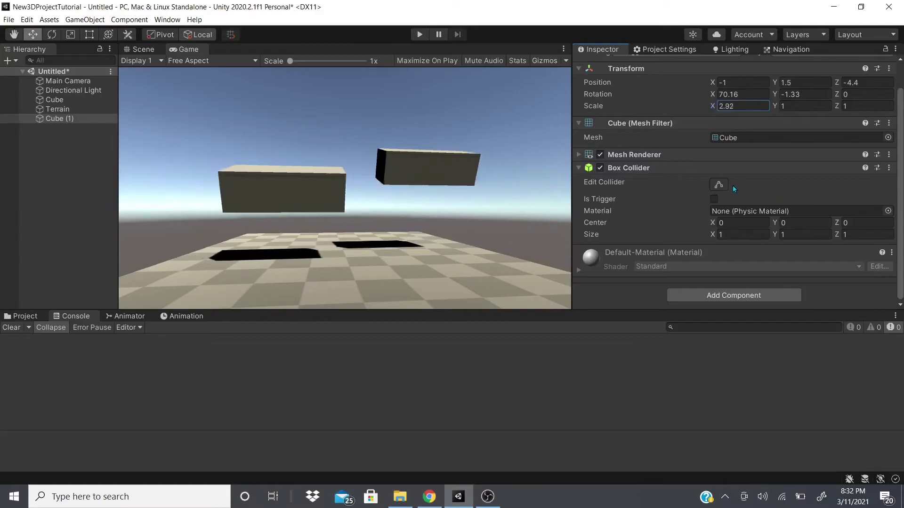
Vary Cube (1)'s scale on all three axes to test the Scale Constraint, ending at about X 1.58, Y -2.75, Z 2.09.
type("25")
key("BackSpace")
key("BackSpace")
key("BackSpace")
key("BackSpace")
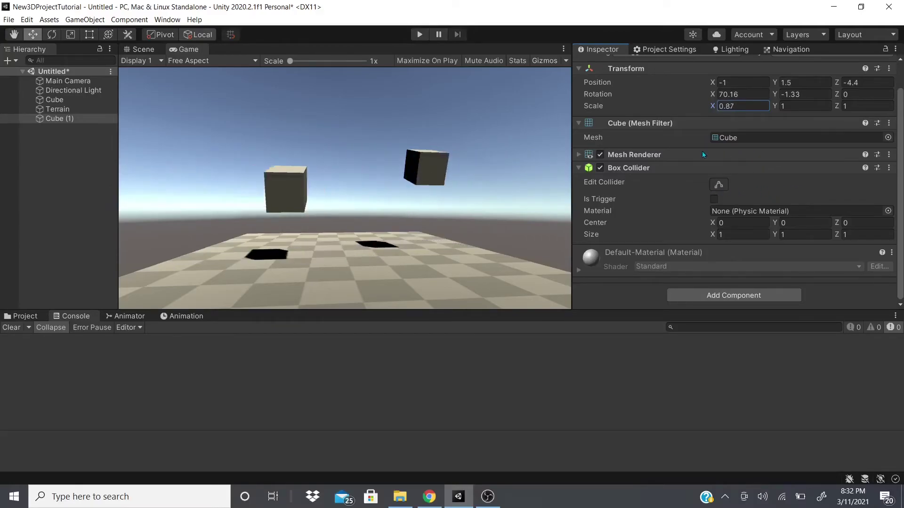
type("3.45")
left_click_drag(774, 108, 854, 118)
left_click_drag(710, 106, 697, 113)
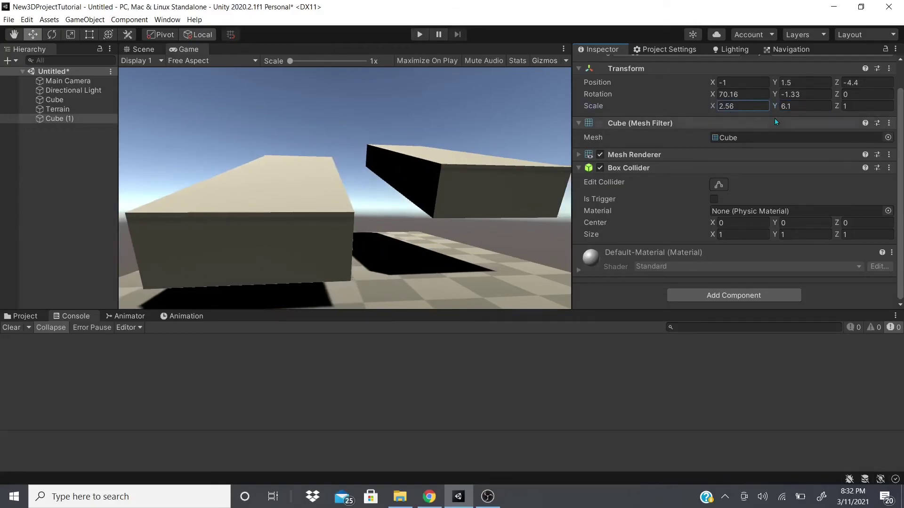
left_click_drag(775, 107, 743, 109)
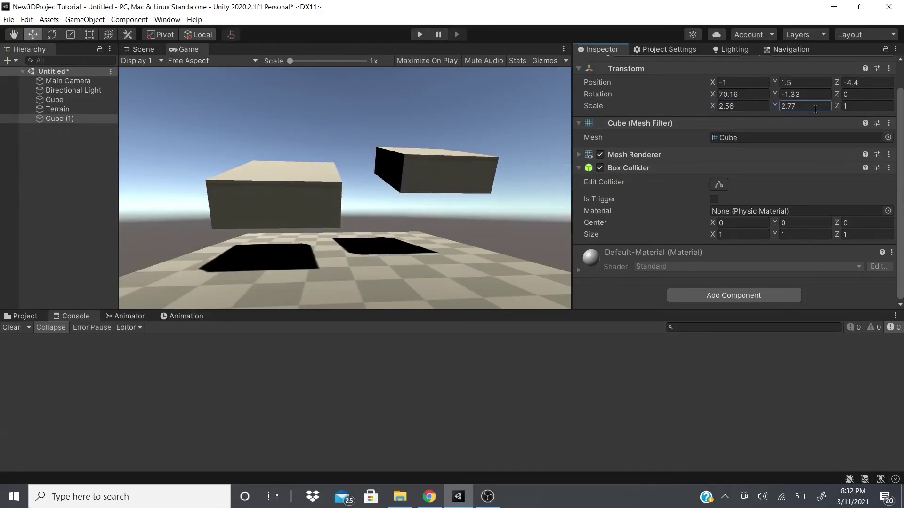
left_click_drag(840, 111, 848, 128)
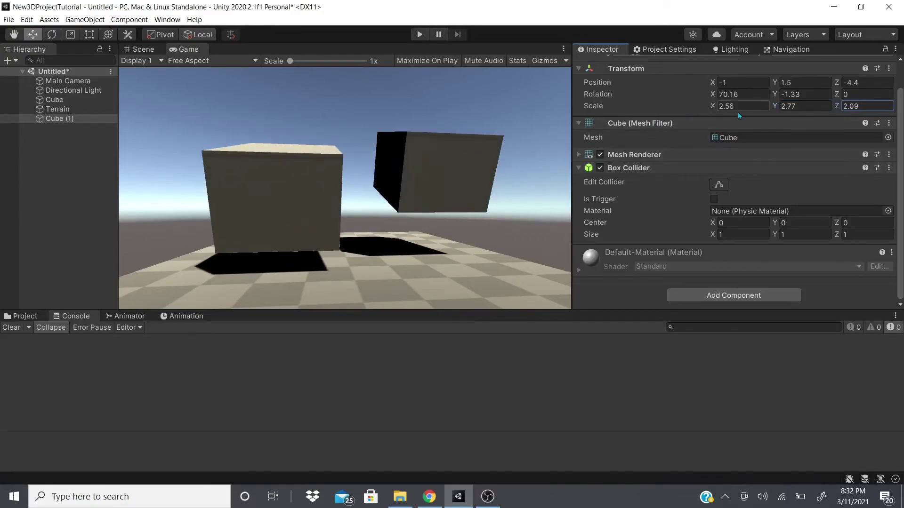
mouse_move(710, 105)
left_mouse_down()
mouse_move(683, 103)
mouse_move(769, 109)
mouse_move(685, 92)
mouse_move(716, 94)
left_mouse_up()
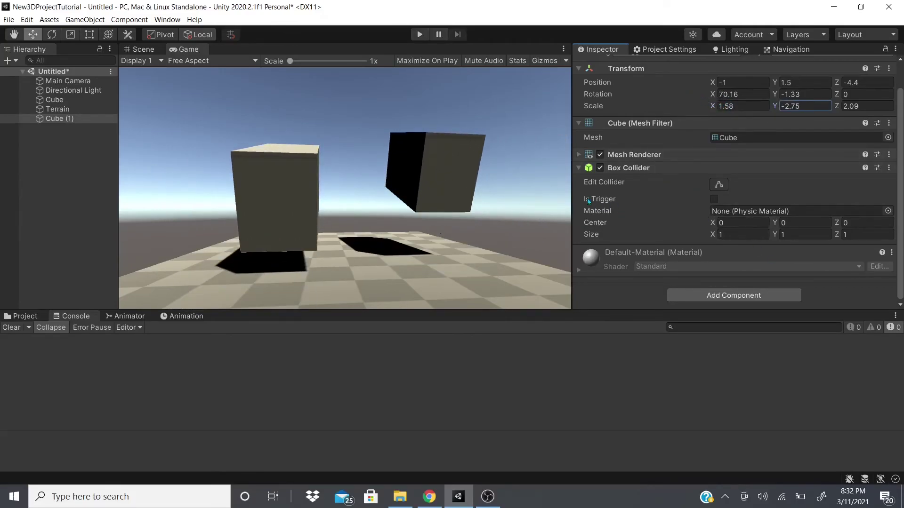
Unlock the Cube's Scale Constraint settings and set its X scale offset to about 2.58.
left_click(55, 99)
scroll(815, 202, "down", 3)
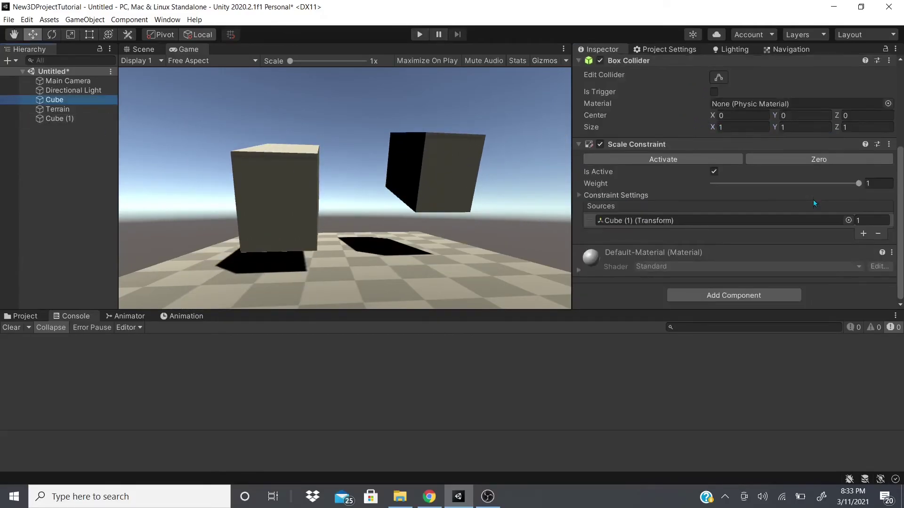
left_click(587, 198)
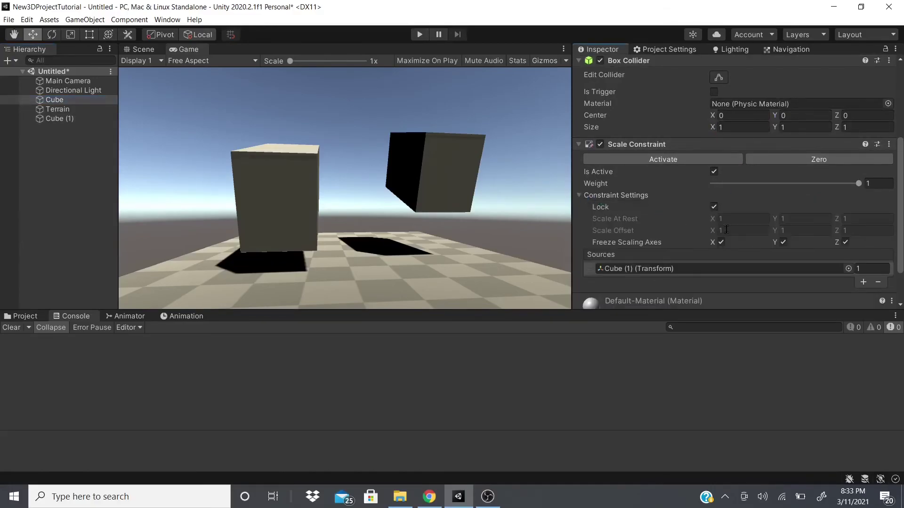
left_click(713, 207)
left_click_drag(712, 230, 731, 234)
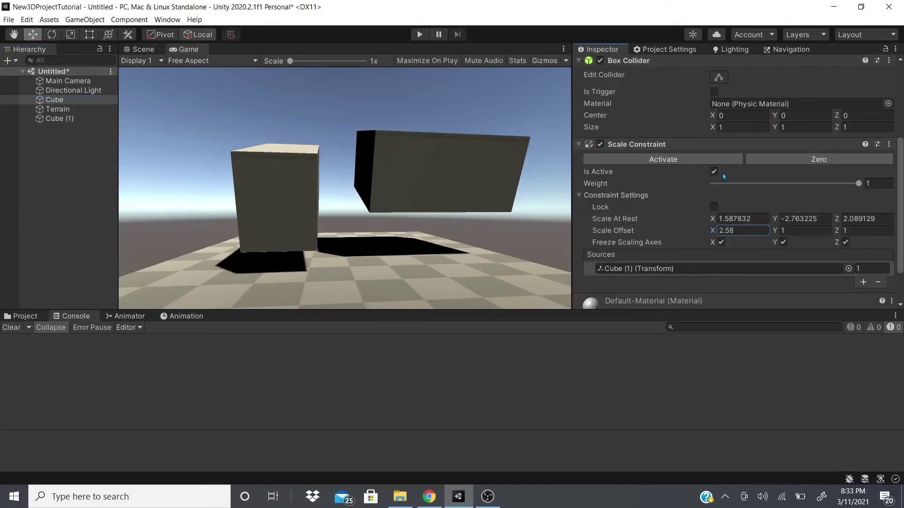
Test the unlocked Scale Constraint by setting Cube (1)'s scale to about X 2.33, Y -3.4, Z 1.15.
scroll(722, 173, "up", 5)
left_click(102, 118)
left_click_drag(711, 135, 768, 131)
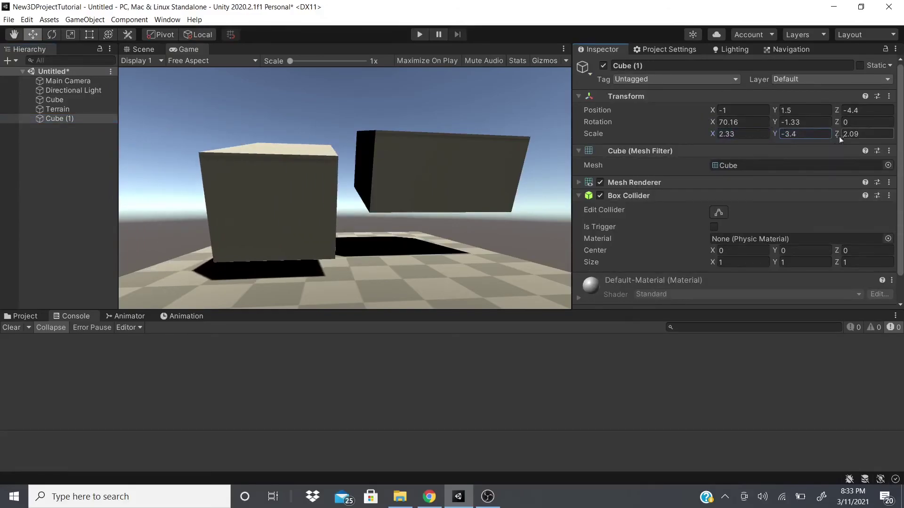
mouse_move(838, 137)
left_mouse_down()
mouse_move(860, 140)
mouse_move(825, 135)
left_mouse_up()
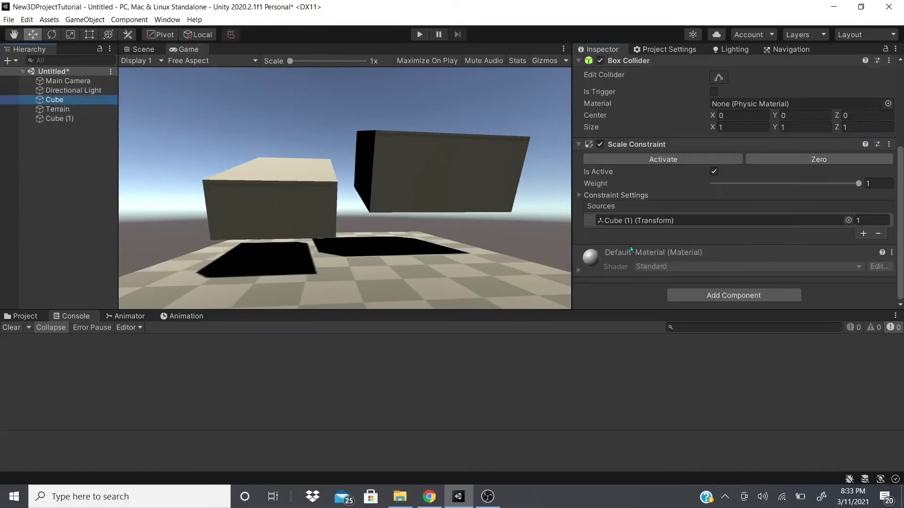
Relock the Cube's Scale Constraint settings and set Cube (1)'s scale to about X 2.29, Y -2.64, Z -0.37.
left_click(612, 195)
left_click(75, 118)
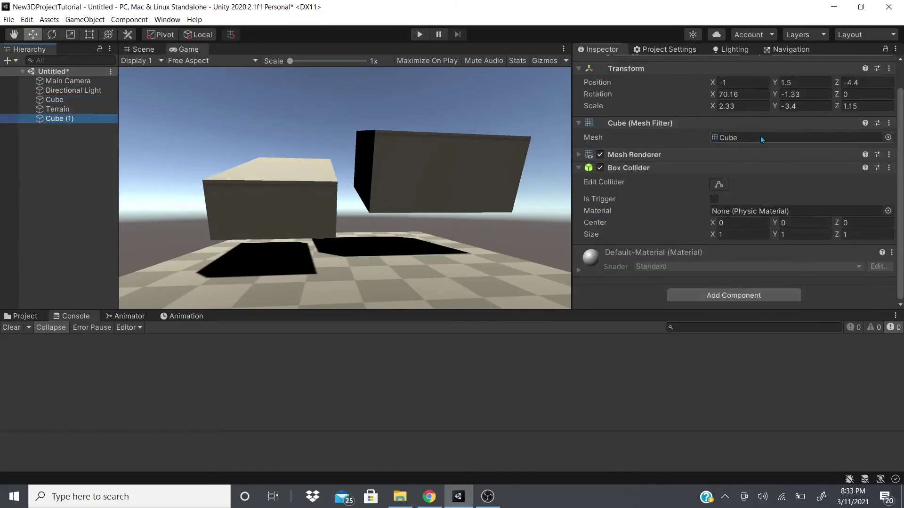
scroll(760, 136, "up", 2)
left_click_drag(714, 133, 715, 133)
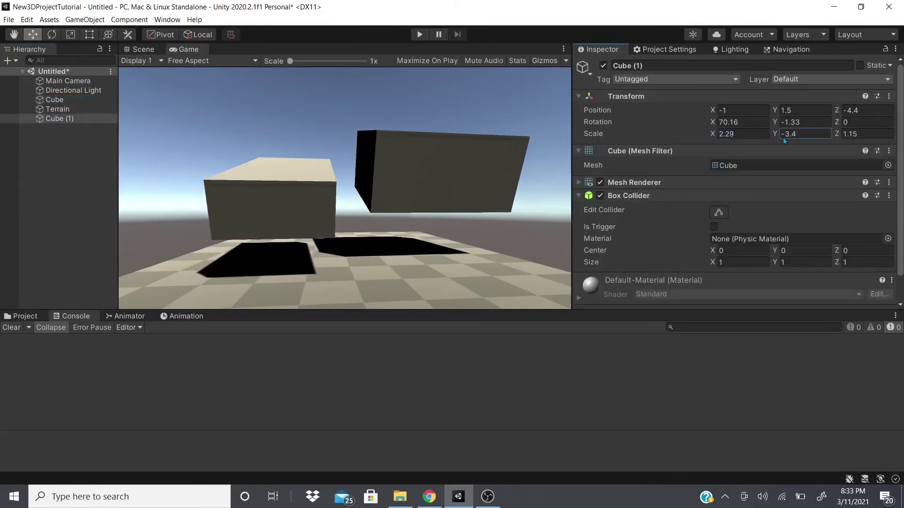
left_click_drag(783, 138, 823, 139)
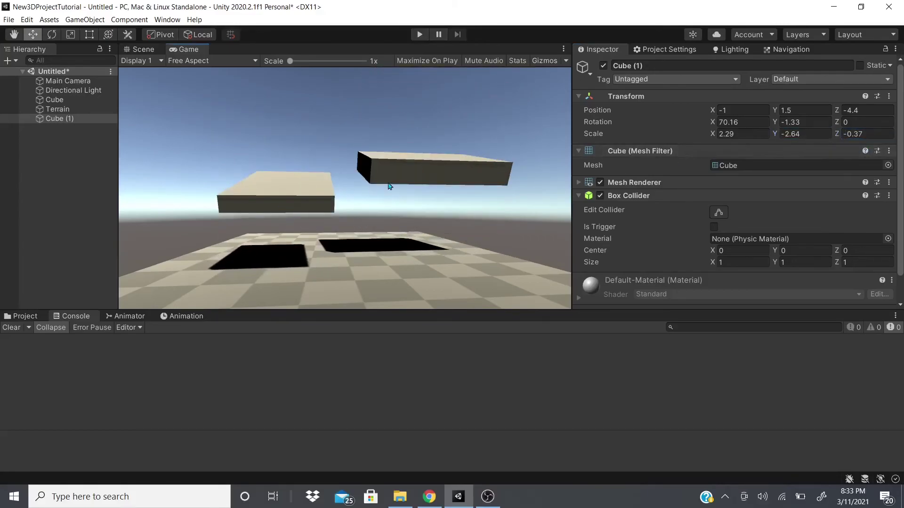